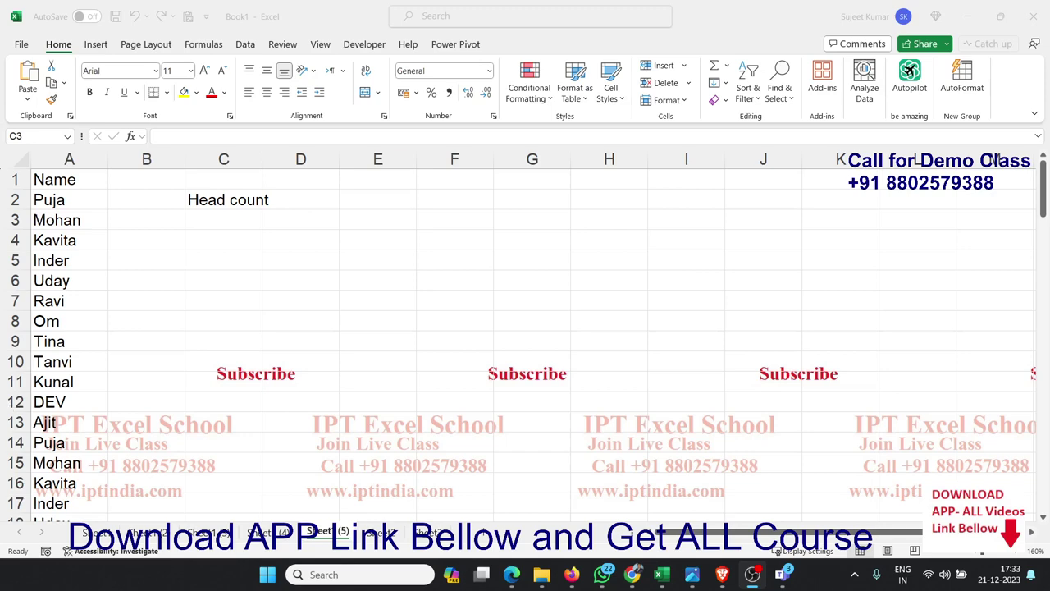
Step: Look over the Name column, selecting the first eight names and the cells below Head count
{"action": "left_click", "coordinate": [256, 240]}
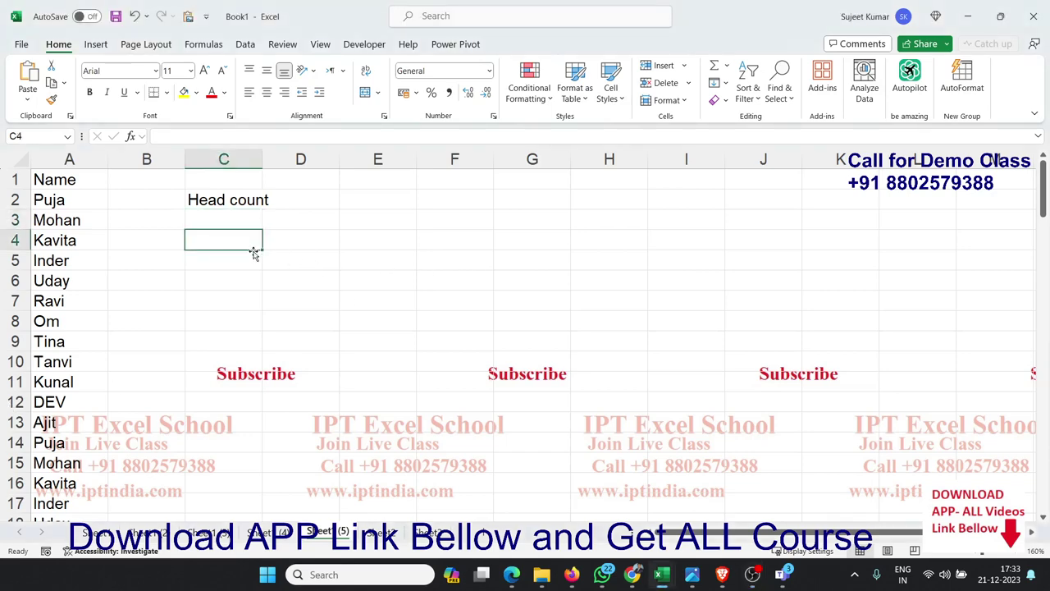
{"action": "scroll", "coordinate": [255, 251], "scroll_direction": "down", "scroll_amount": 8}
{"action": "scroll", "coordinate": [254, 253], "scroll_direction": "up", "scroll_amount": 8}
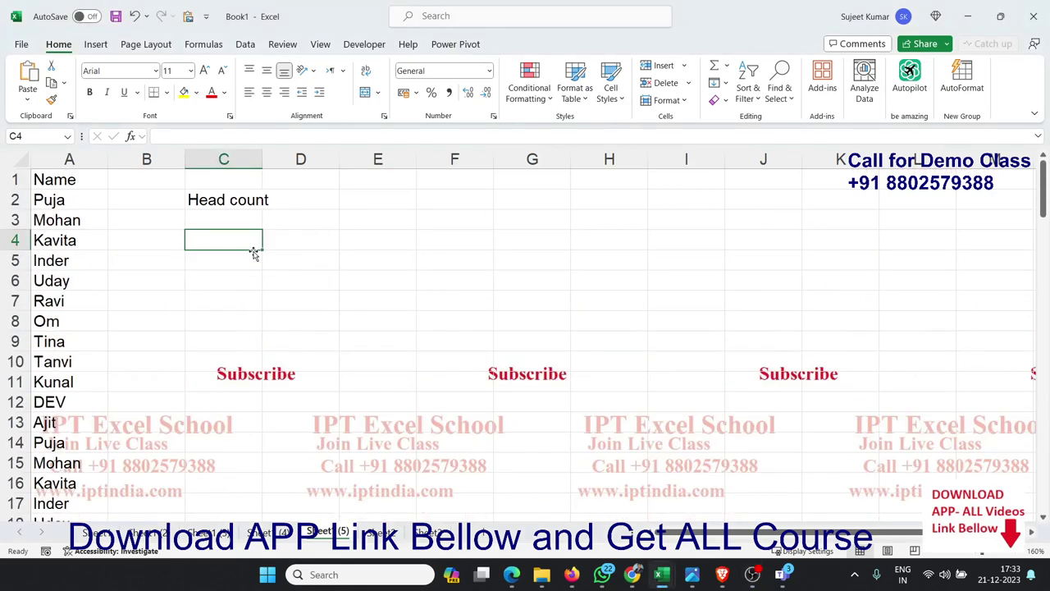
{"action": "left_click", "coordinate": [69, 159]}
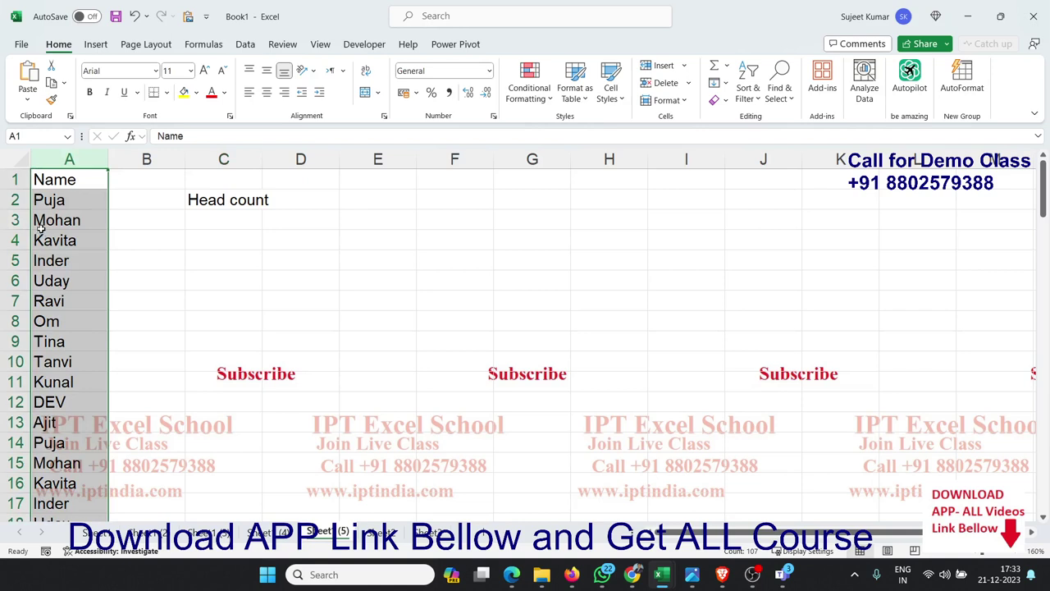
{"action": "left_click_drag", "start_coordinate": [50, 201], "coordinate": [51, 341]}
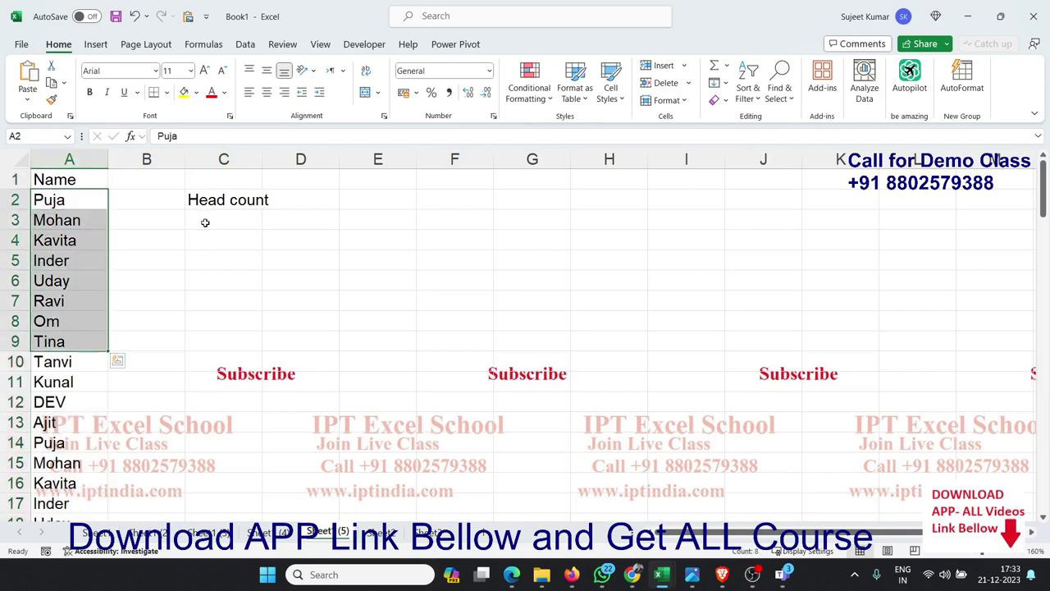
{"action": "left_click_drag", "start_coordinate": [205, 222], "coordinate": [210, 323]}
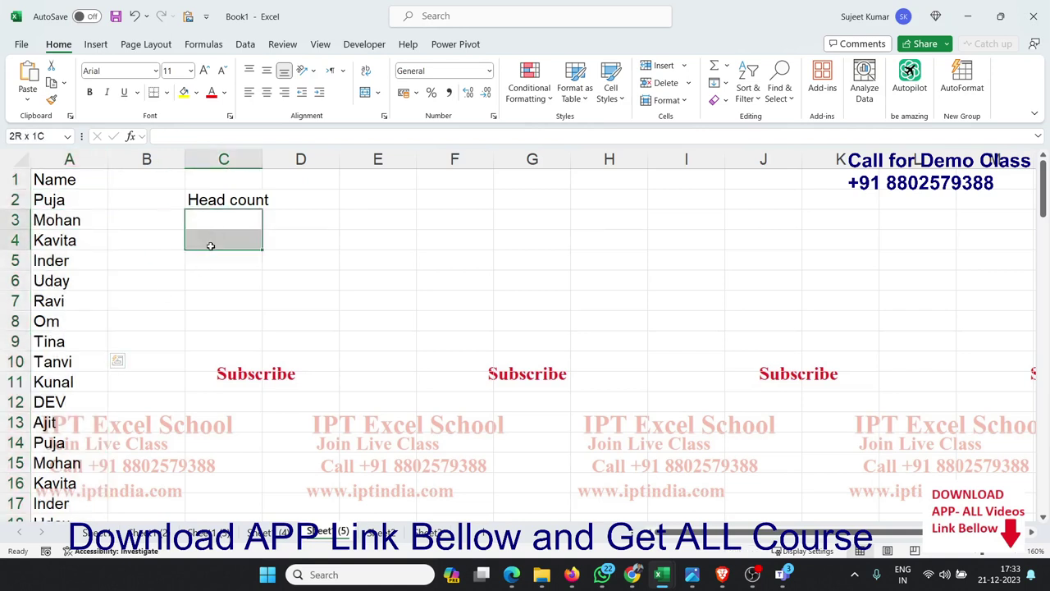
{"action": "left_click", "coordinate": [210, 324]}
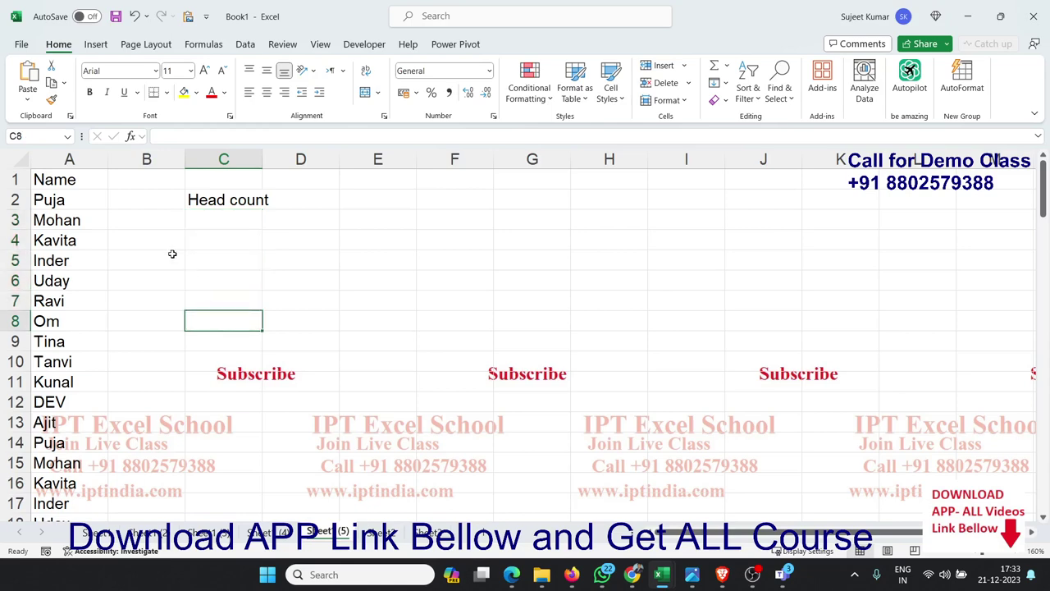
Step: Point out names in column A, including the duplicate Puja in A2 and A14, plus Mohan and Uday
{"action": "left_click", "coordinate": [57, 203]}
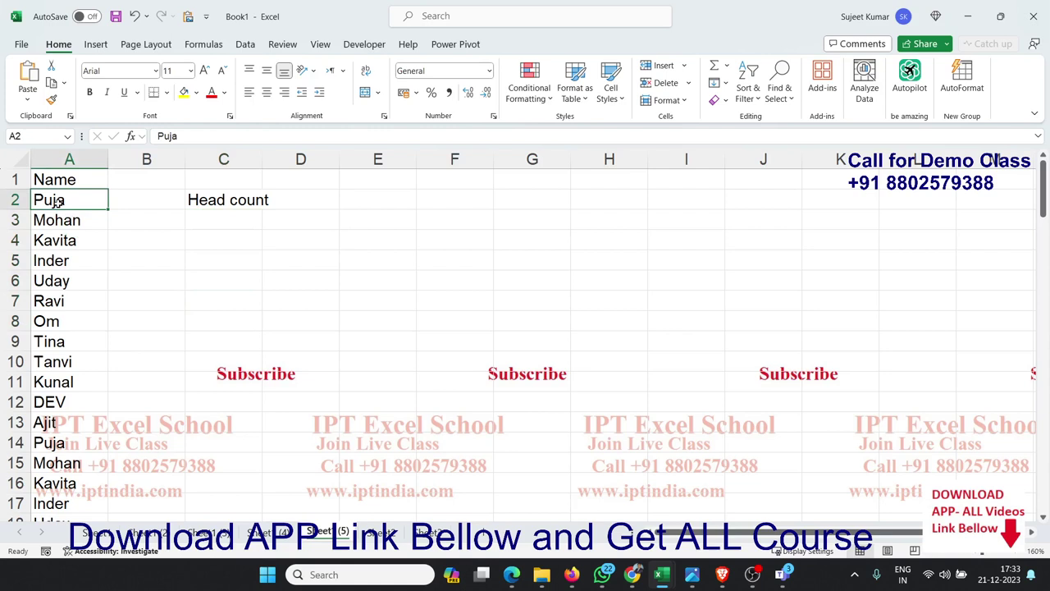
{"action": "left_click", "coordinate": [38, 428]}
{"action": "left_click", "coordinate": [38, 440]}
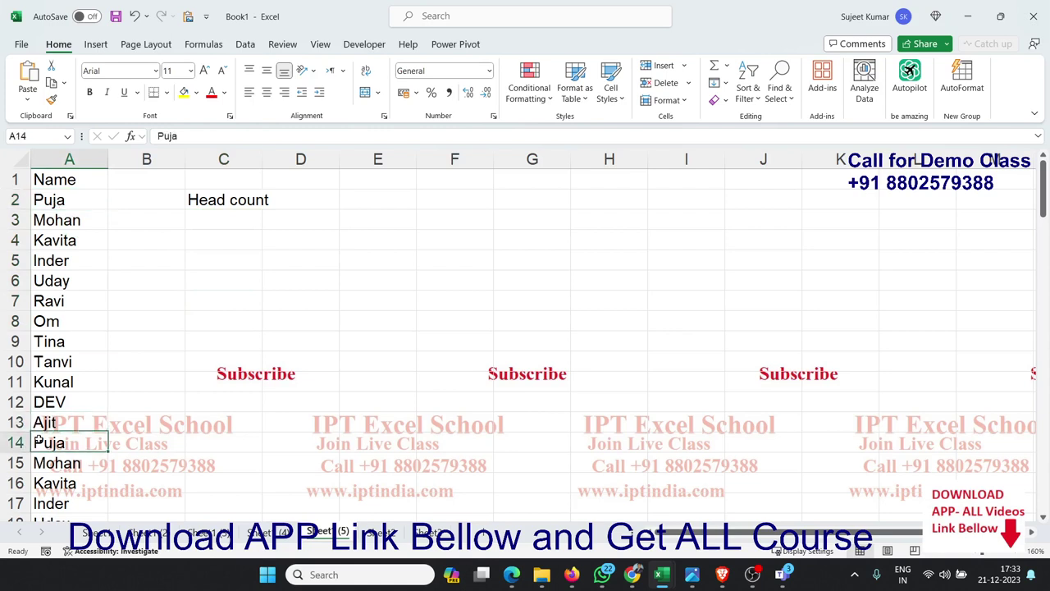
{"action": "left_click", "coordinate": [83, 226]}
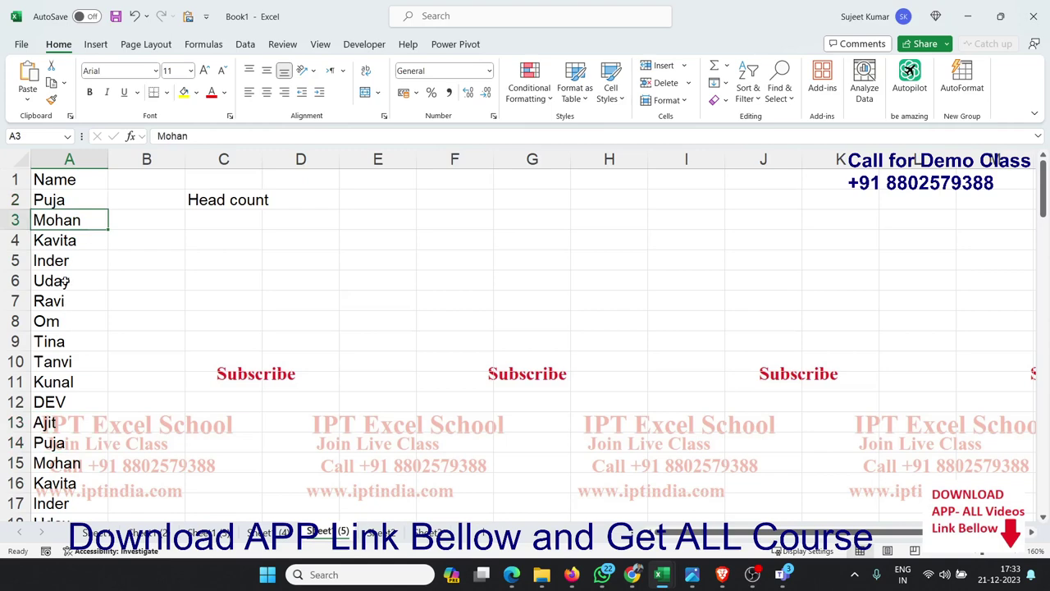
{"action": "left_click", "coordinate": [66, 281]}
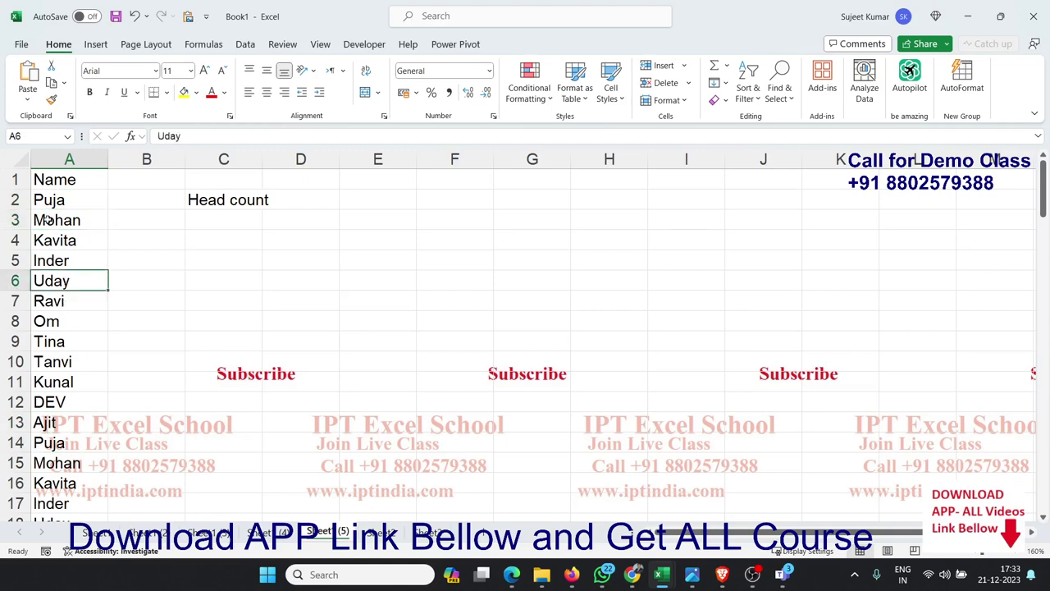
{"action": "left_click_drag", "start_coordinate": [455, 190], "coordinate": [444, 346]}
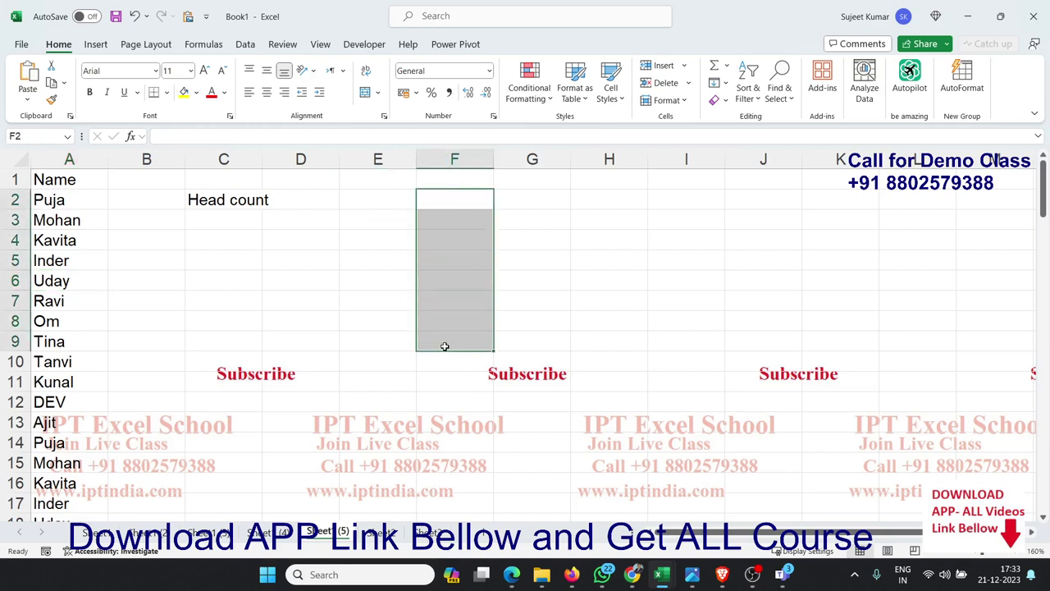
Step: Enter =COUNTA(UNIQUE(A:A))-1 in C3 using the function autocomplete
{"action": "left_click", "coordinate": [246, 222]}
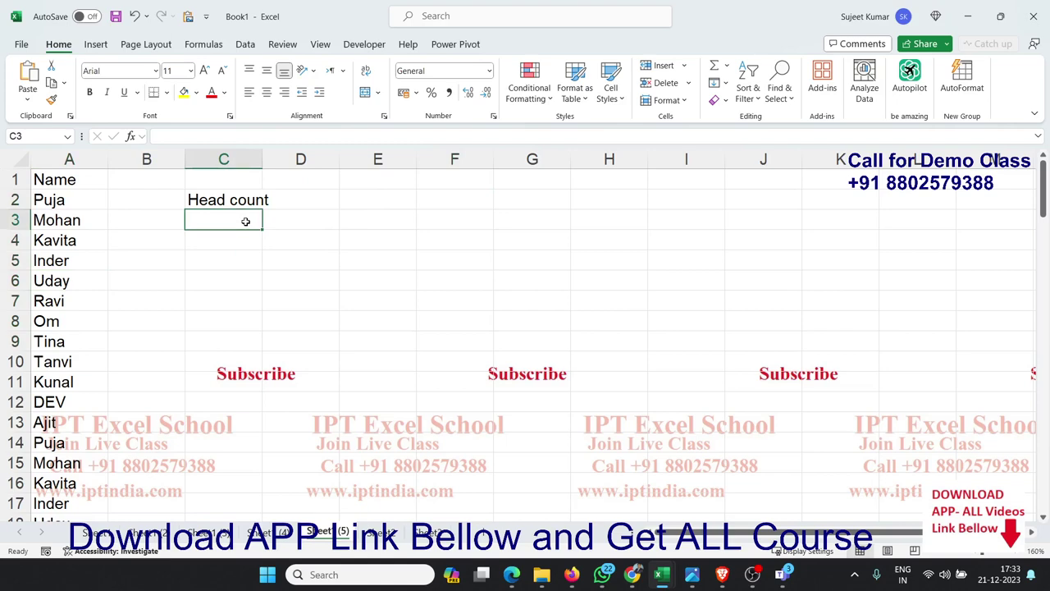
{"action": "type", "text": "="}
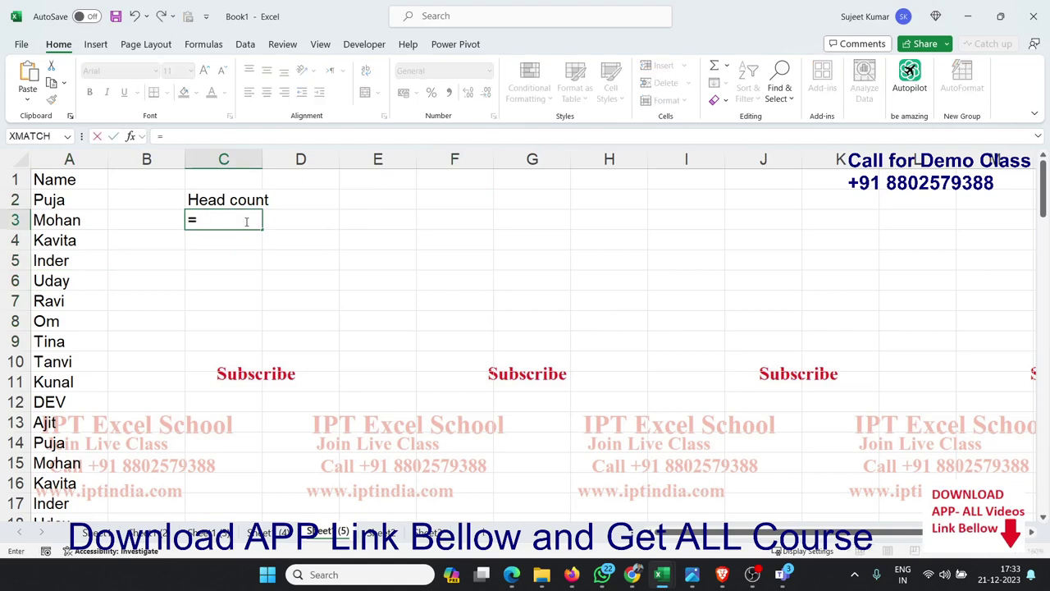
{"action": "type", "text": "cao"}
{"action": "key", "text": "BackSpace"}
{"action": "key", "text": "BackSpace"}
{"action": "key", "text": "Escape"}
{"action": "type", "text": "=cou"}
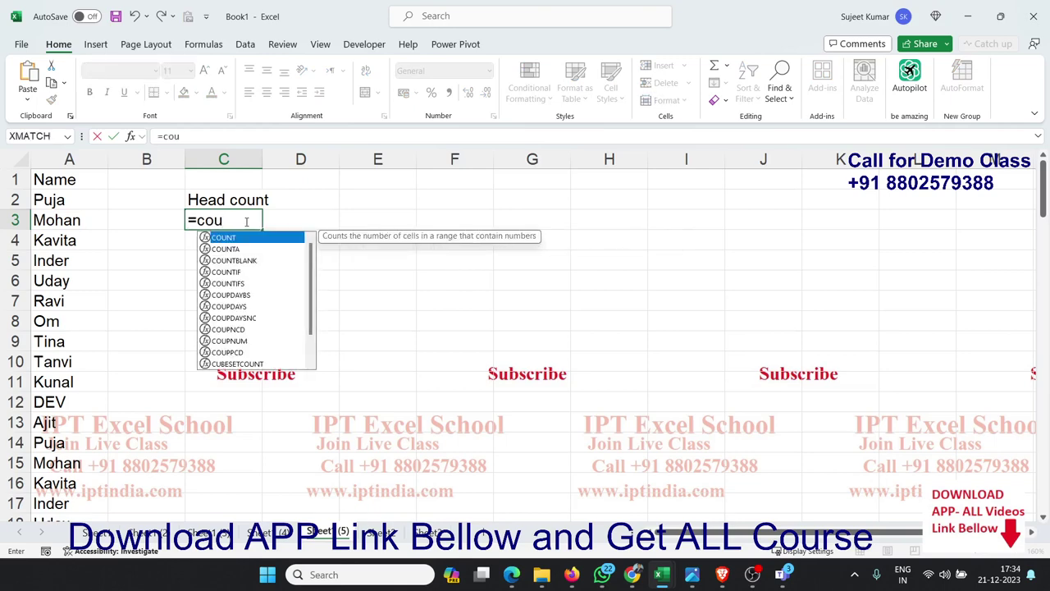
{"action": "key", "text": "Down"}
{"action": "key", "text": "Tab"}
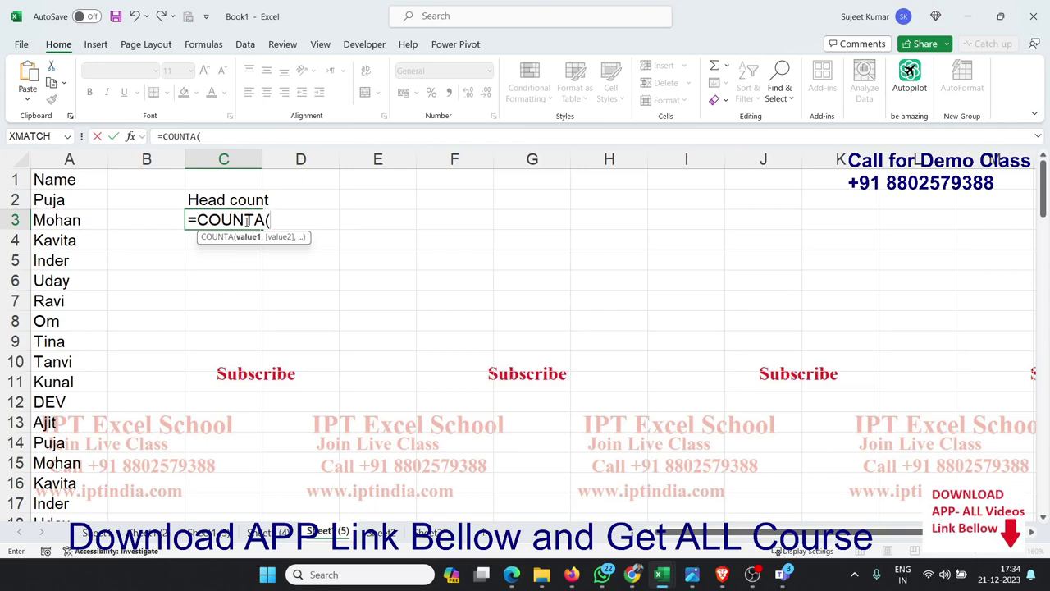
{"action": "type", "text": "un"}
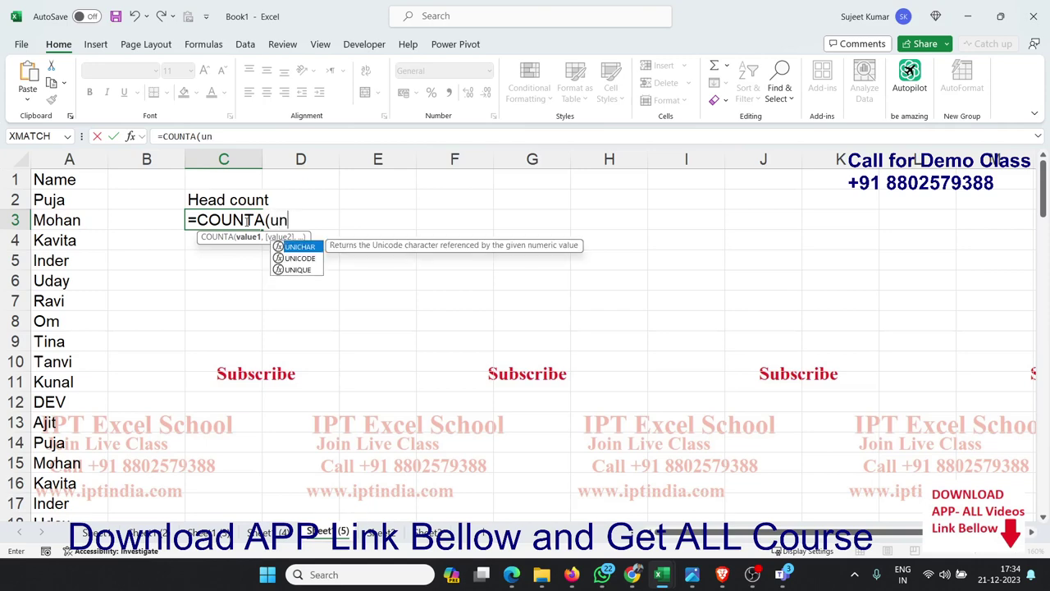
{"action": "key", "text": "Down"}
{"action": "key", "text": "Down"}
{"action": "key", "text": "Tab"}
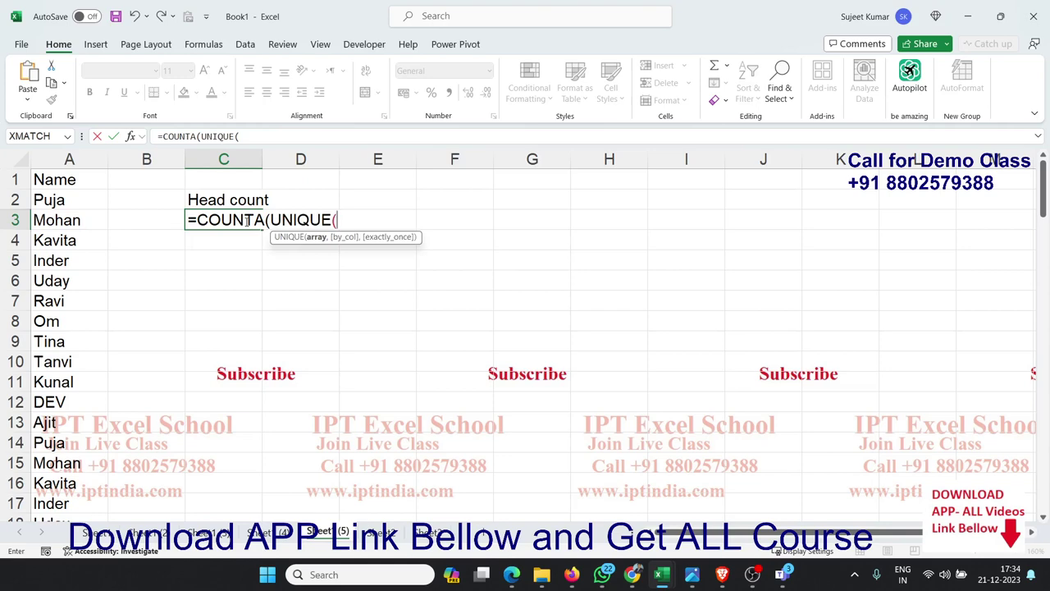
{"action": "left_click", "coordinate": [88, 160]}
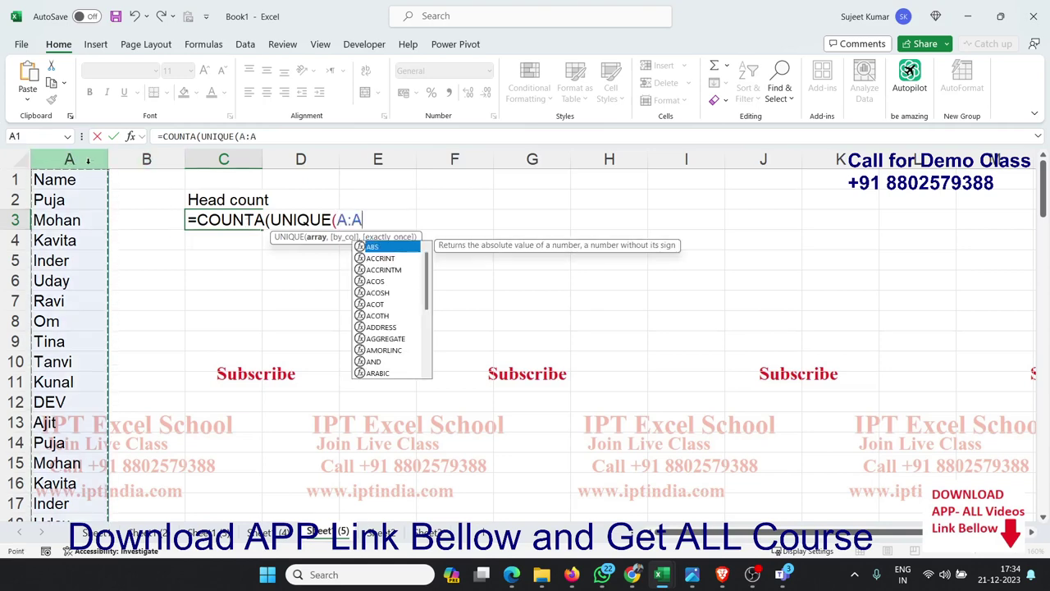
{"action": "type", "text": "))-"}
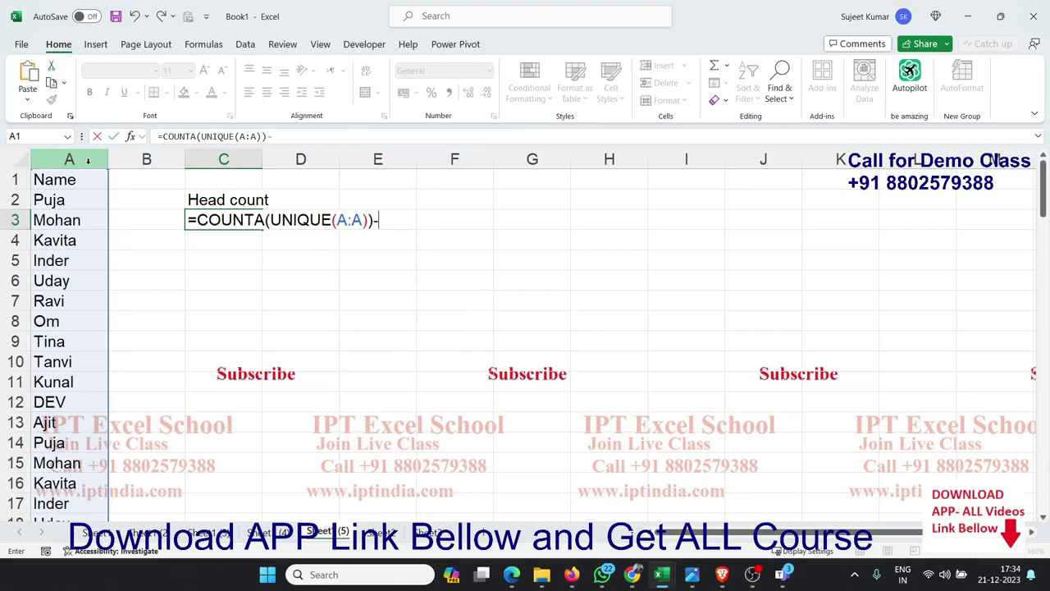
{"action": "type", "text": "1"}
{"action": "key", "text": "Return"}
Step: Change the C3 formula's -1 to -2 so it shows 12
{"action": "key", "text": "Up"}
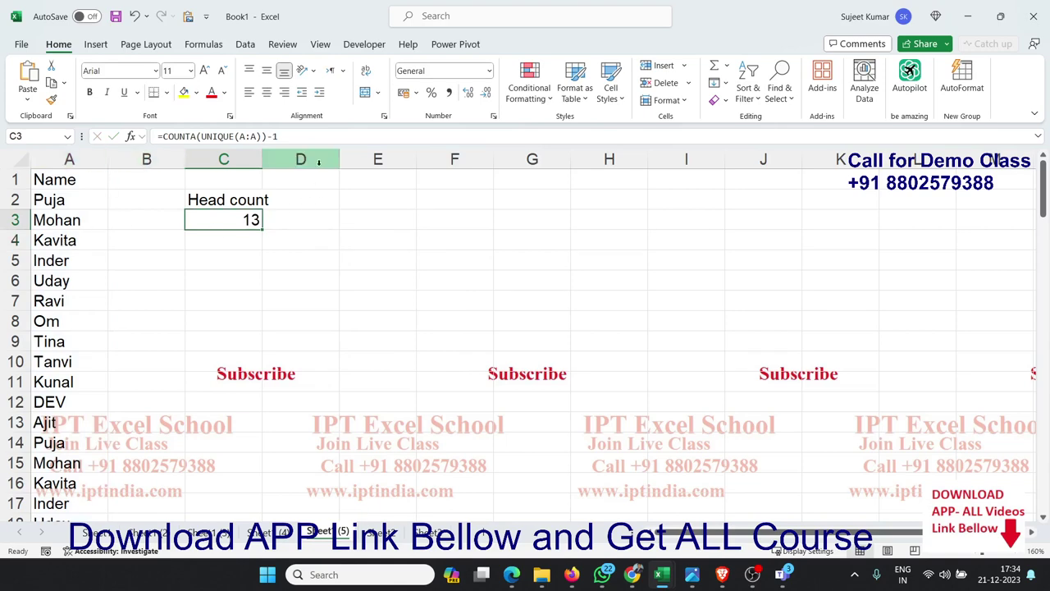
{"action": "left_click", "coordinate": [295, 137]}
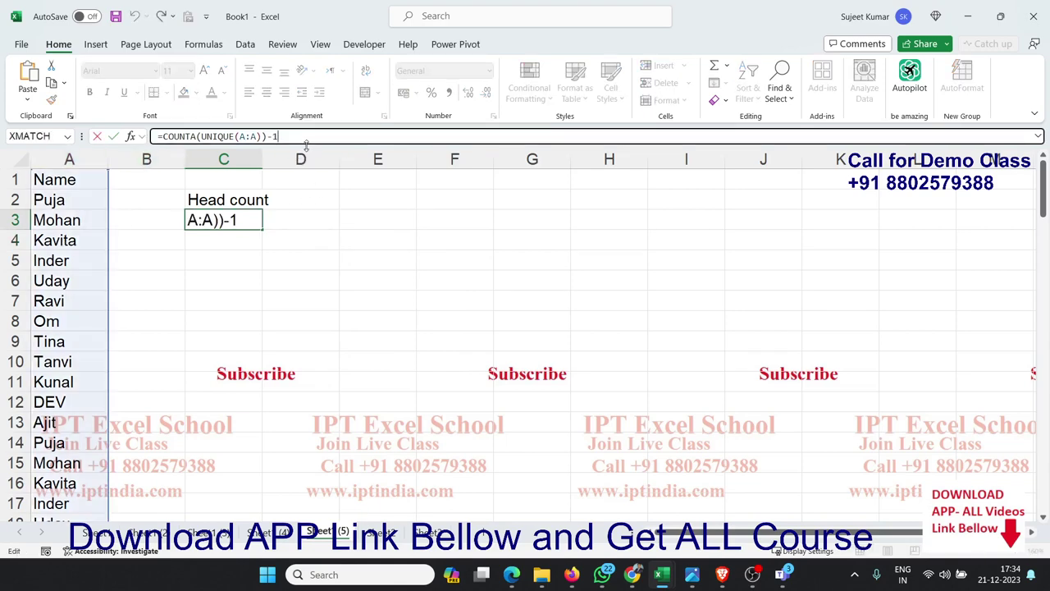
{"action": "key", "text": "BackSpace"}
{"action": "type", "text": "2"}
{"action": "key", "text": "Return"}
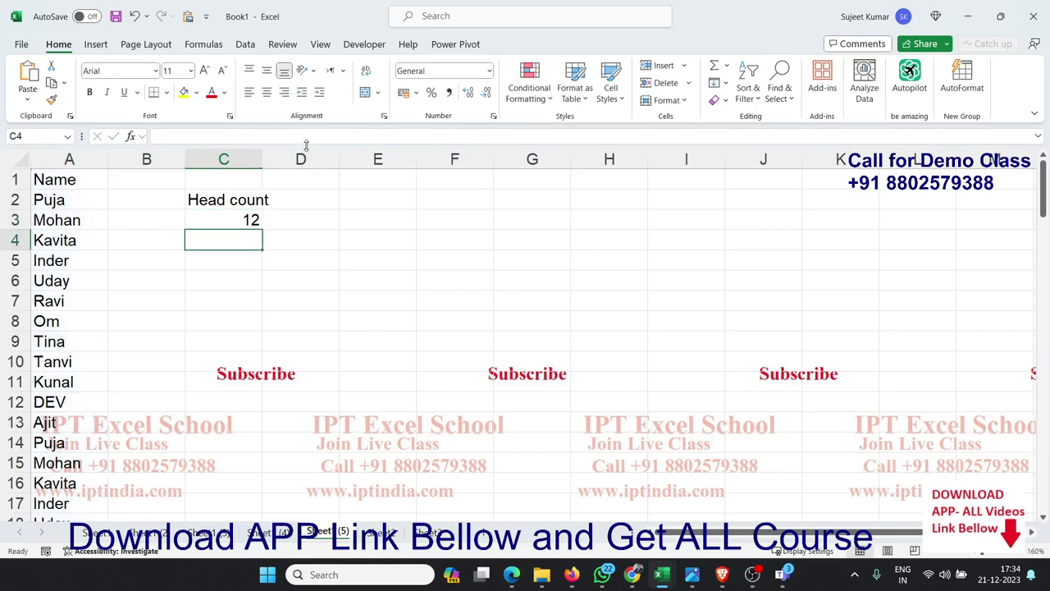
Step: Copy the Name column into column G
{"action": "left_click", "coordinate": [79, 174]}
{"action": "left_click", "coordinate": [81, 158]}
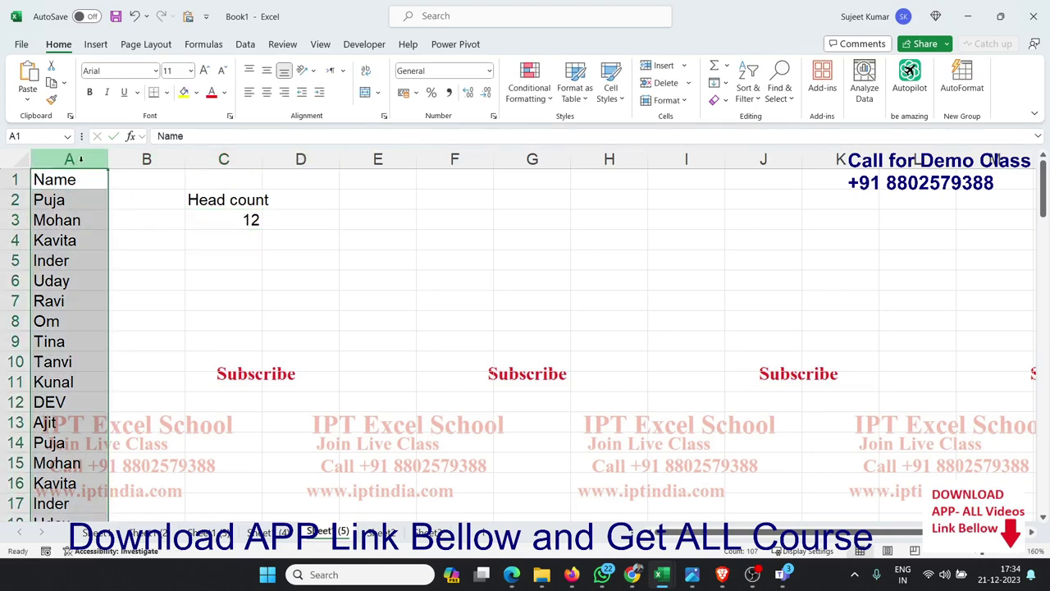
{"action": "key", "text": "ctrl+c"}
{"action": "left_click", "coordinate": [534, 177]}
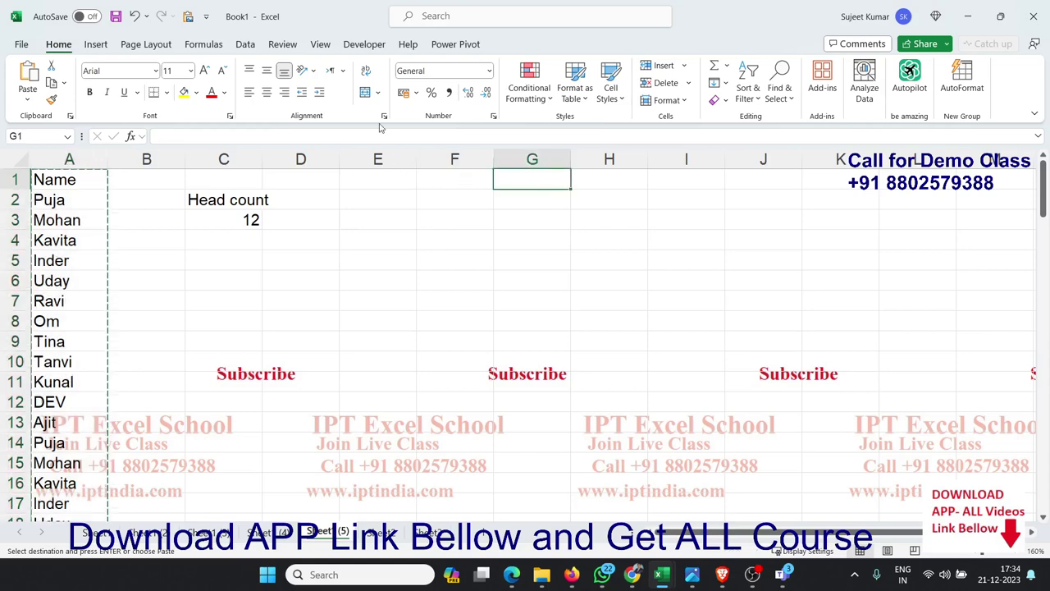
{"action": "left_click", "coordinate": [364, 44]}
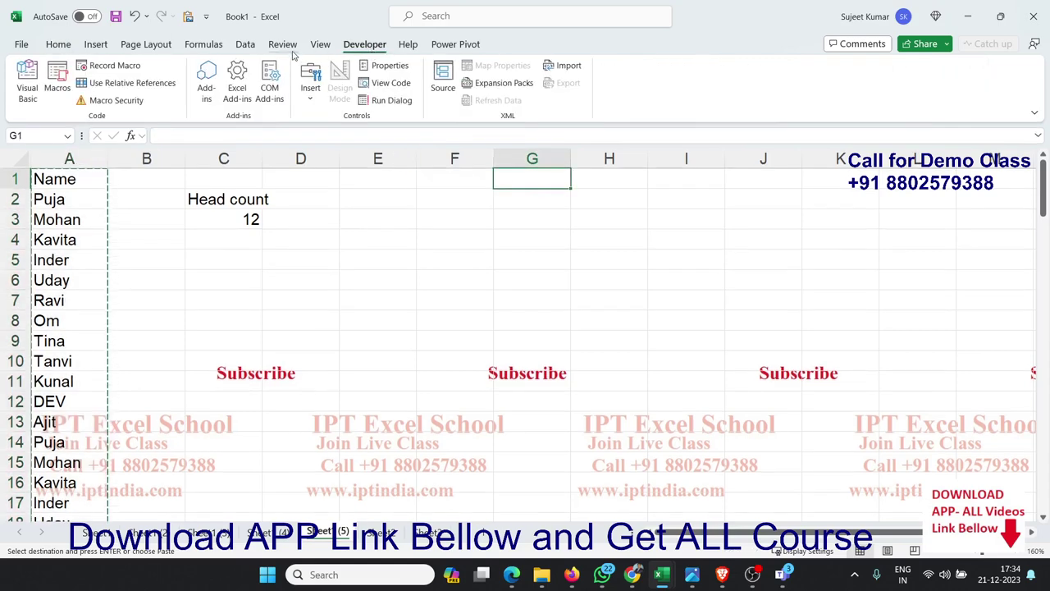
{"action": "left_click", "coordinate": [246, 46]}
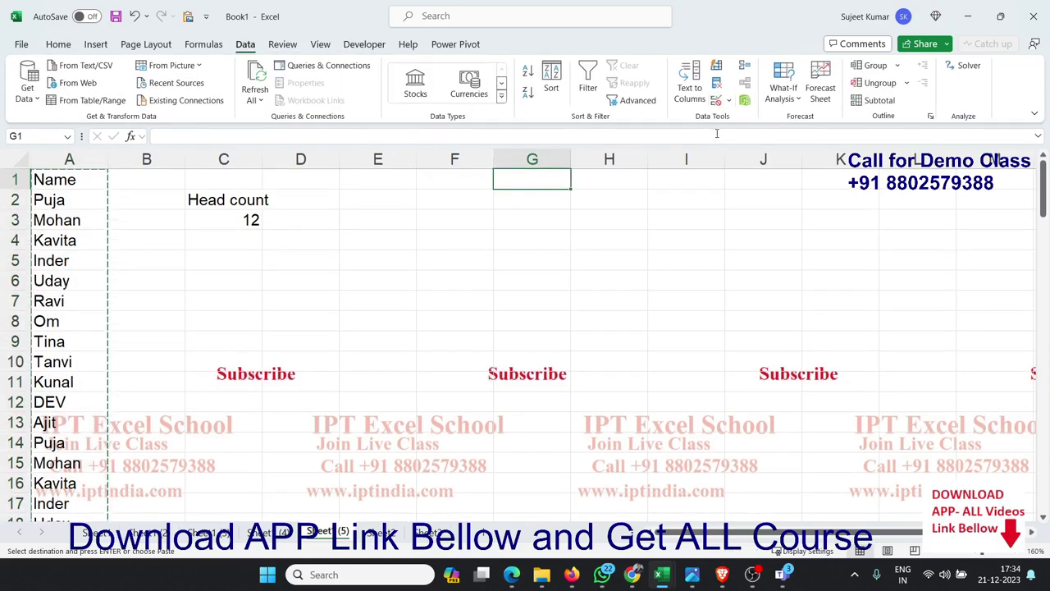
{"action": "key", "text": "ctrl+v"}
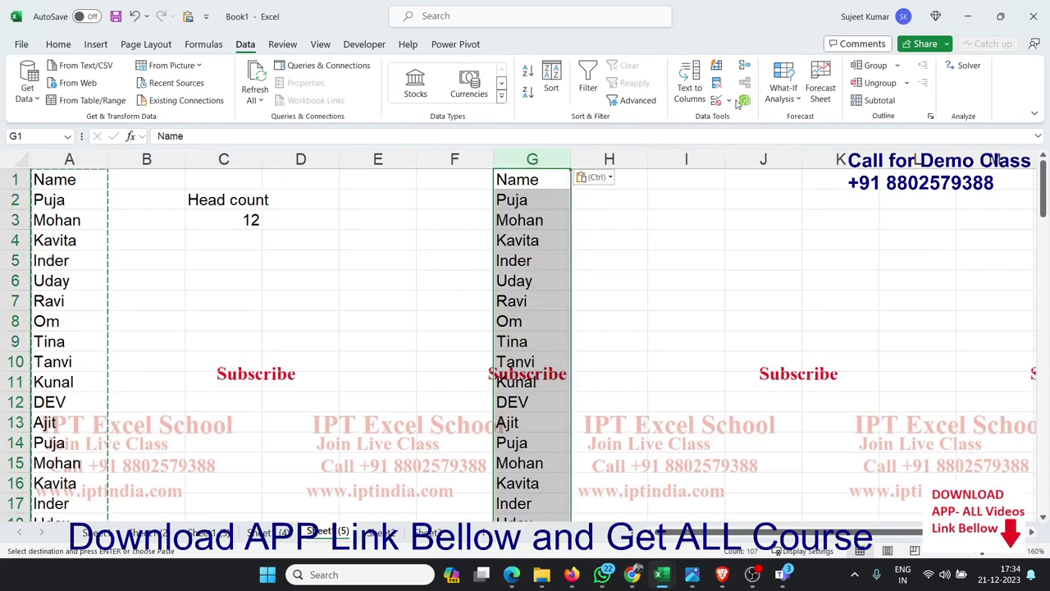
Step: Remove duplicate names from column G and select the remaining names to see a count of 12
{"action": "left_click", "coordinate": [717, 85]}
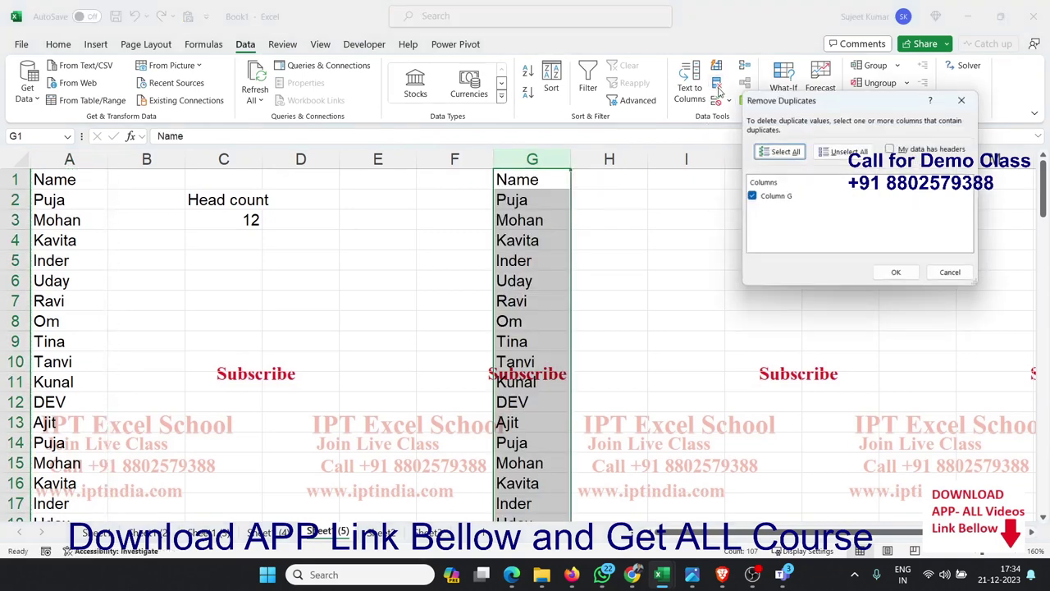
{"action": "left_click", "coordinate": [895, 272]}
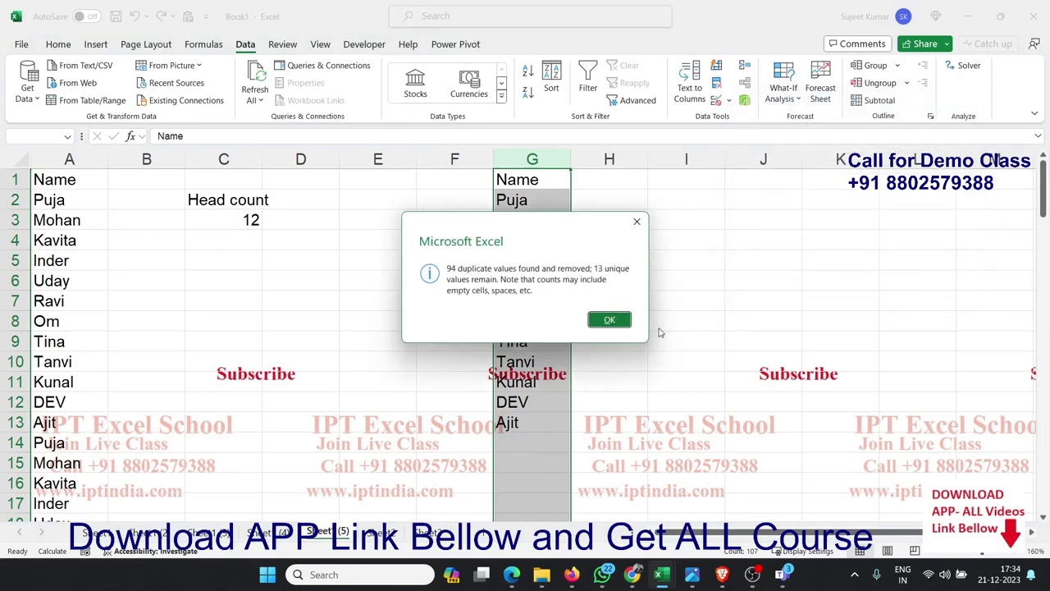
{"action": "left_click", "coordinate": [610, 319]}
{"action": "left_click_drag", "start_coordinate": [514, 425], "coordinate": [498, 200]}
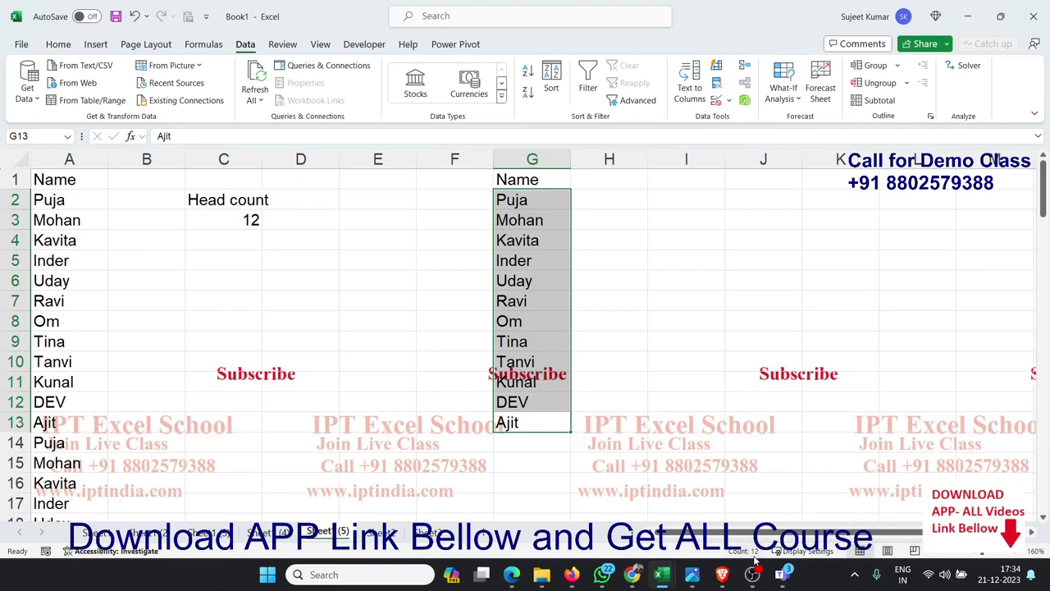
{"action": "key", "text": "ctrl+q"}
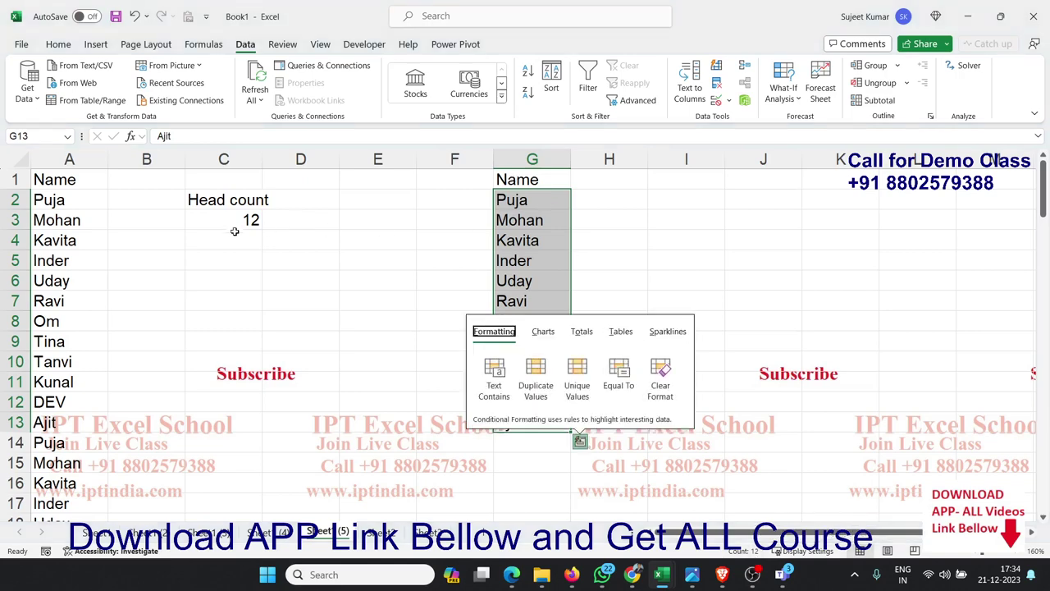
Step: Recheck the C3 head count formula, then bring up the XL+GS.jpg course image in Photos
{"action": "left_click", "coordinate": [234, 221]}
{"action": "double_click", "coordinate": [233, 222]}
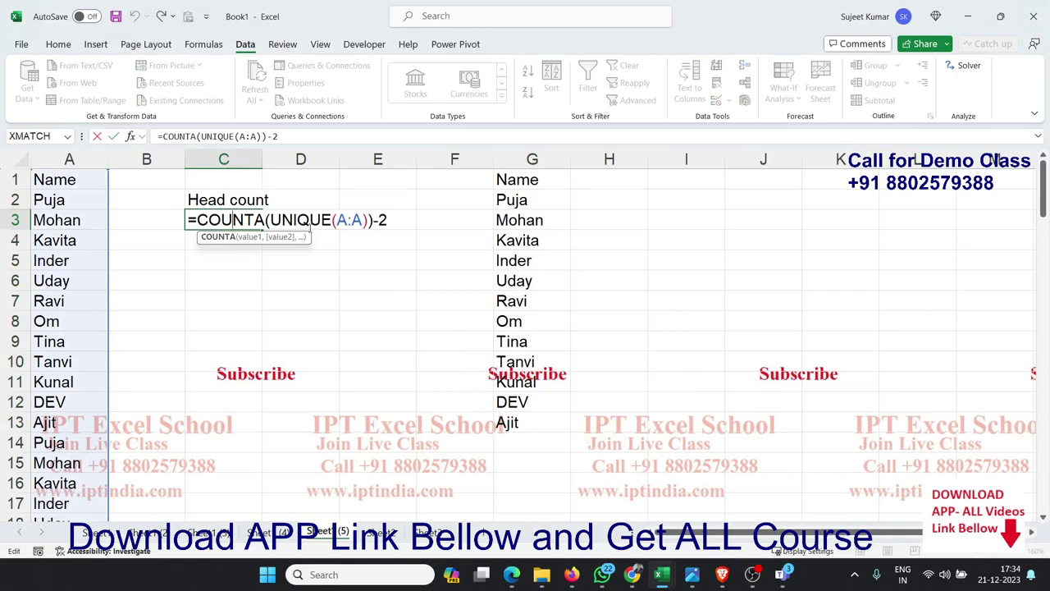
{"action": "key", "text": "Escape"}
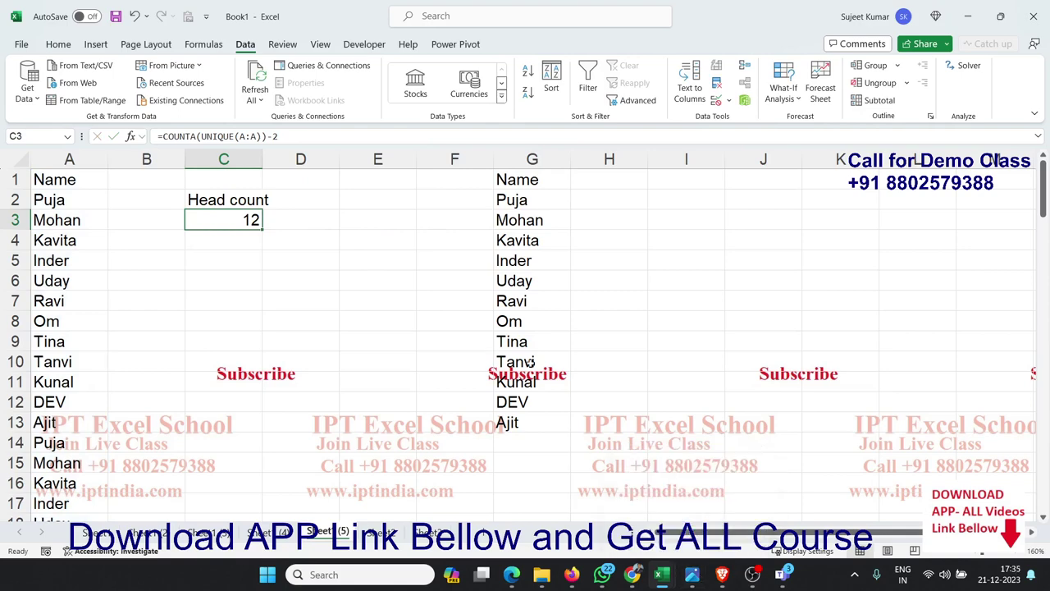
{"action": "left_click", "coordinate": [692, 578]}
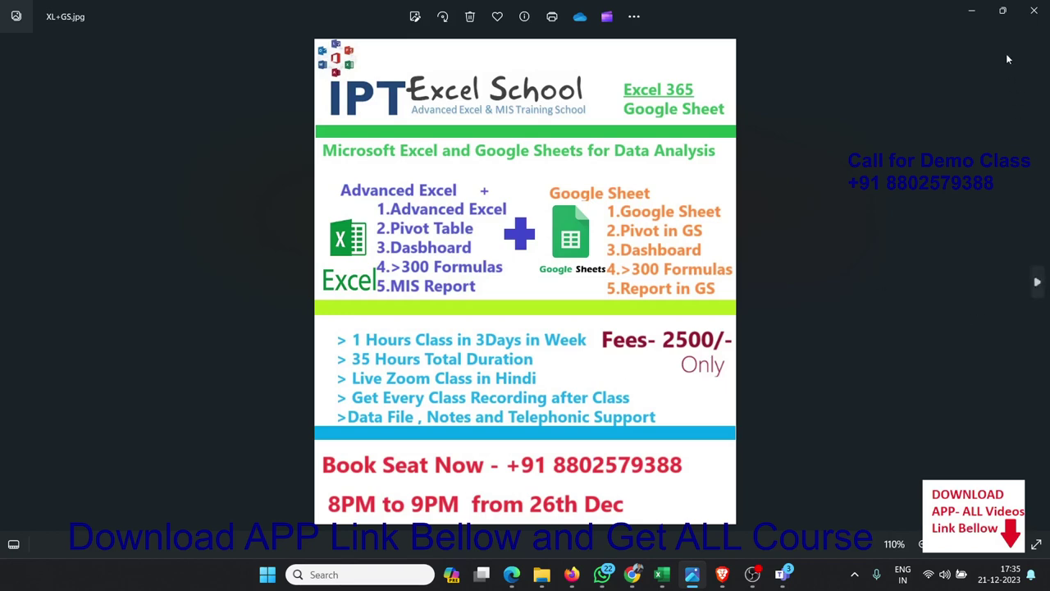
Step: Minimize the XL+GS.jpg Photos viewer to return to the Excel sheet
{"action": "left_click", "coordinate": [980, 24]}
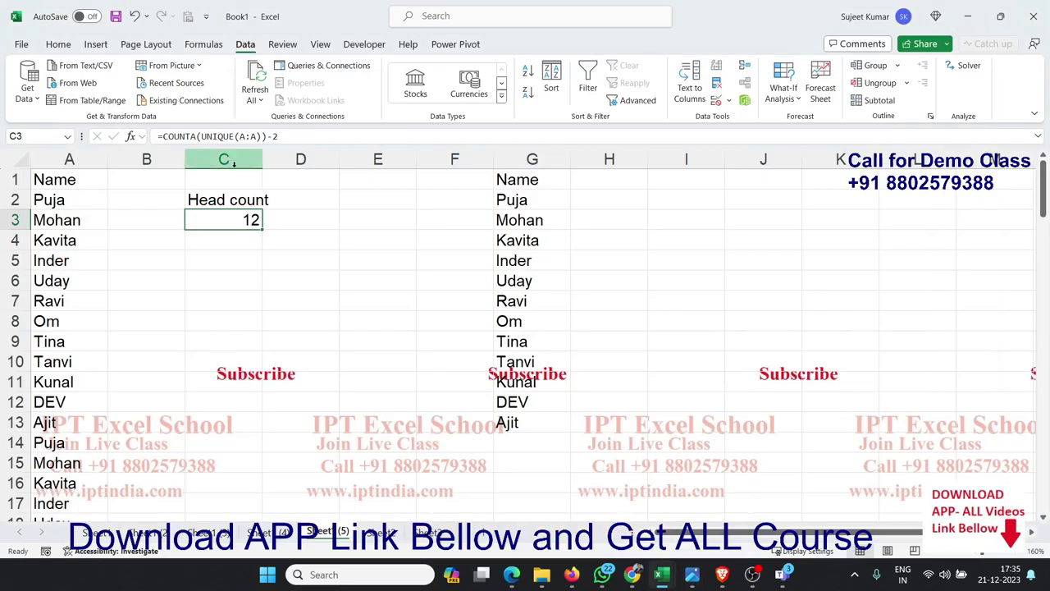
Step: Review the unchanged C3 formula and the Name column it counts
{"action": "double_click", "coordinate": [244, 218]}
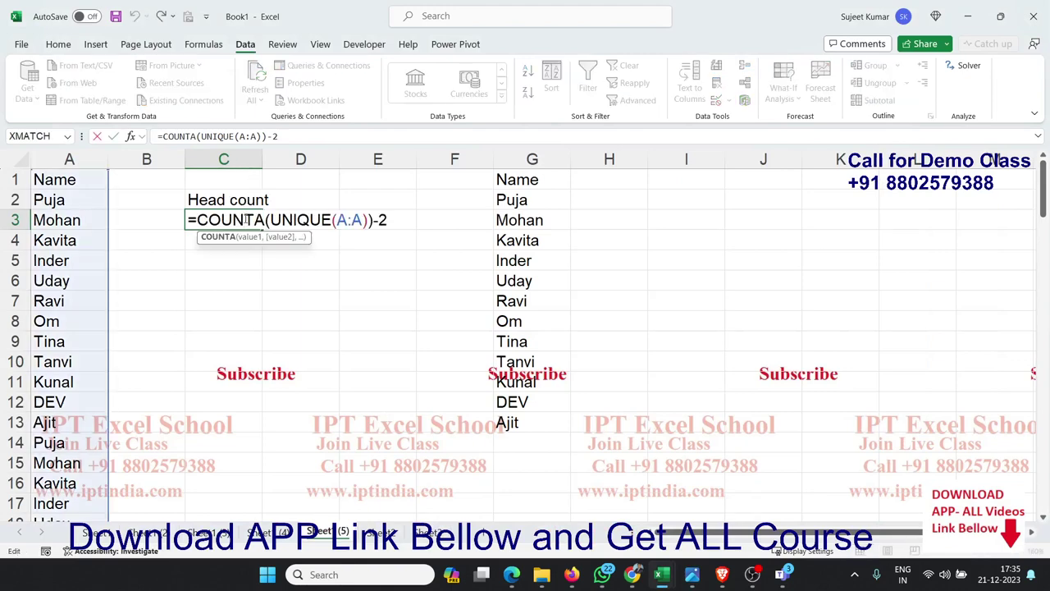
{"action": "key", "text": "ctrl+Return"}
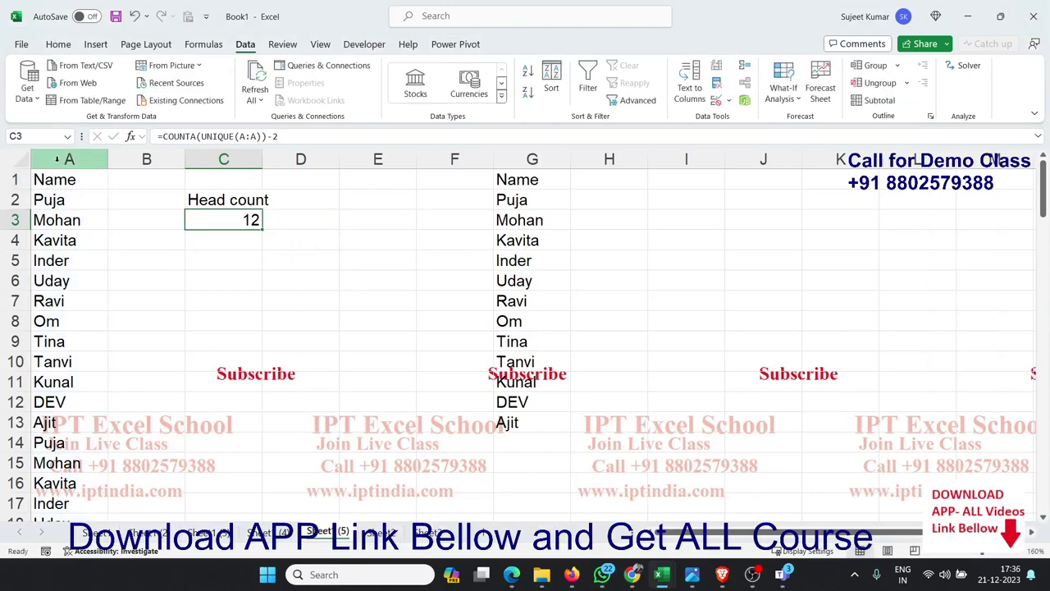
{"action": "left_click", "coordinate": [69, 159]}
Step: Enter =UNIQUE(A:A) in E2 and check the spilled list from Name to the trailing 0 in E15
{"action": "left_click", "coordinate": [333, 198]}
{"action": "left_click", "coordinate": [359, 198]}
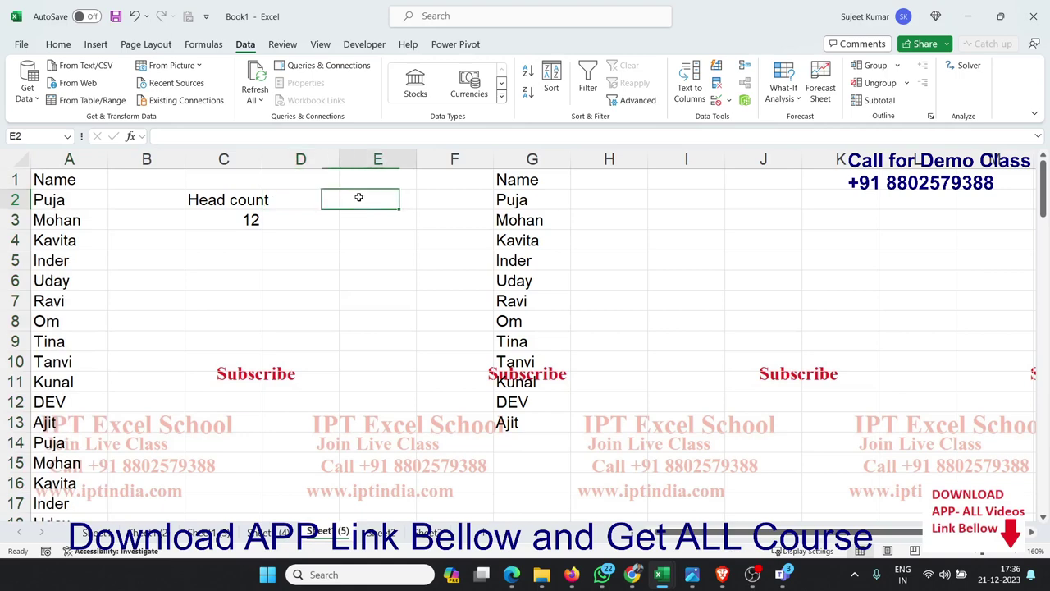
{"action": "type", "text": "="}
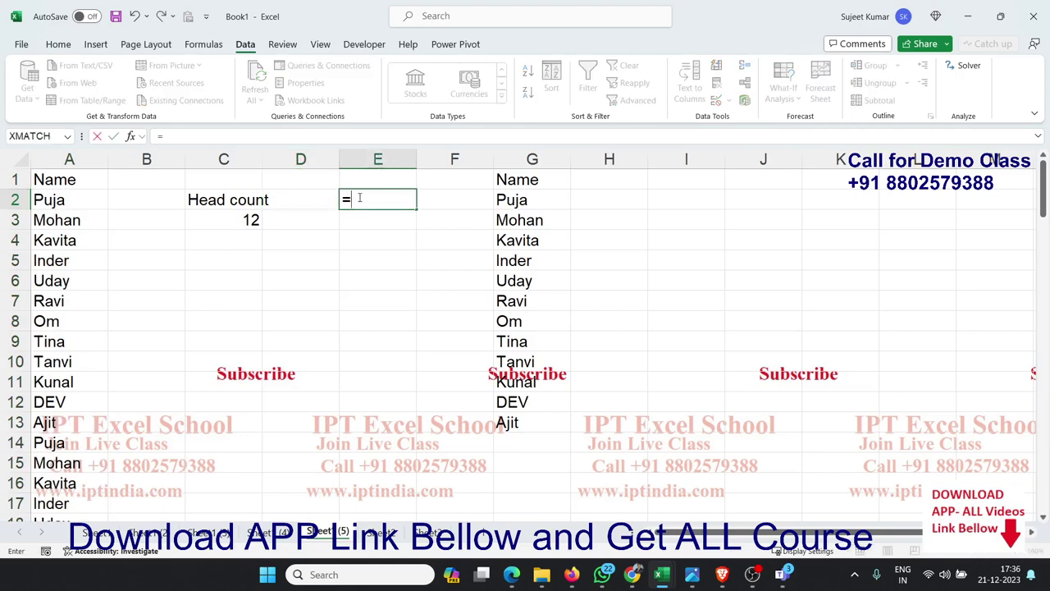
{"action": "type", "text": "uni"}
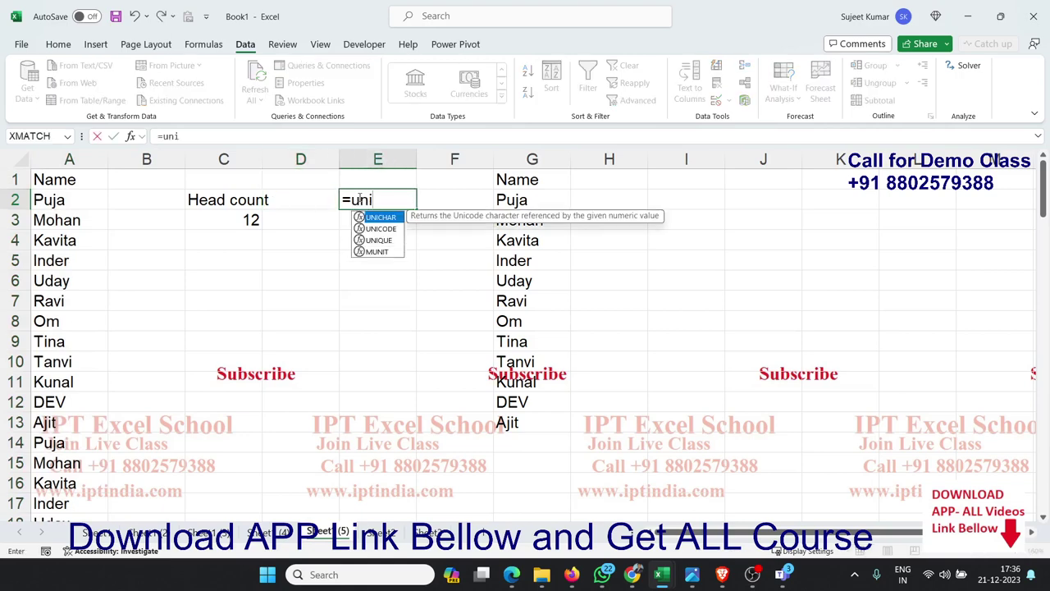
{"action": "key", "text": "Down"}
{"action": "key", "text": "Down"}
{"action": "key", "text": "Tab"}
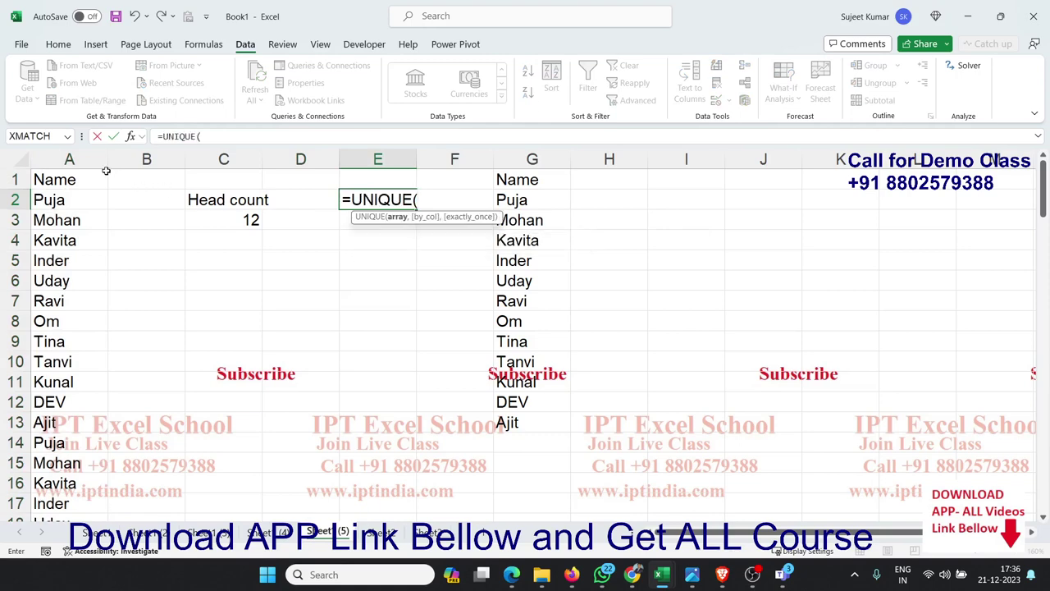
{"action": "left_click", "coordinate": [89, 159]}
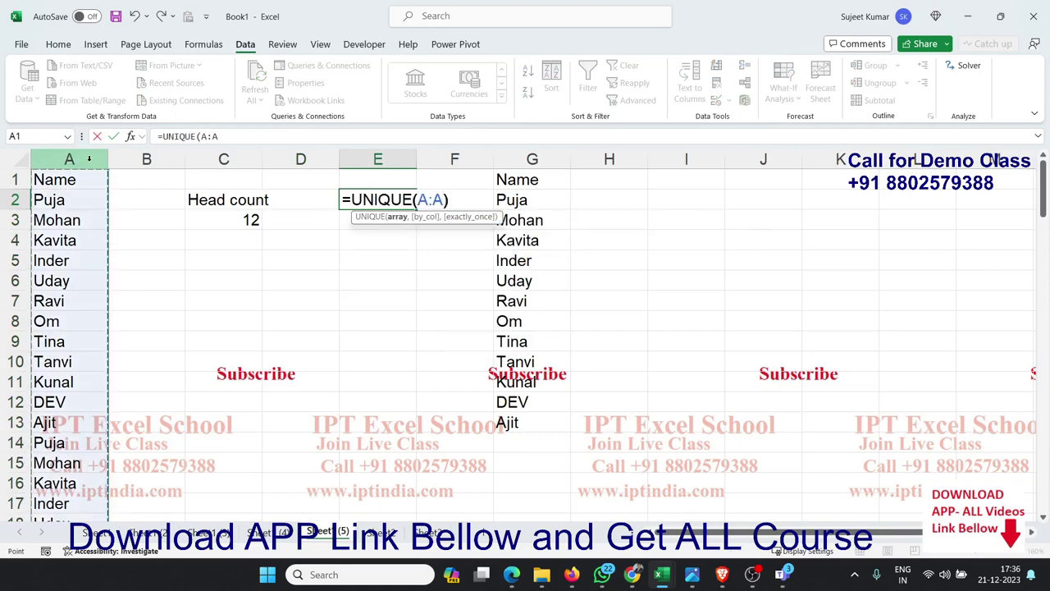
{"action": "key", "text": "Return"}
{"action": "left_click", "coordinate": [383, 199]}
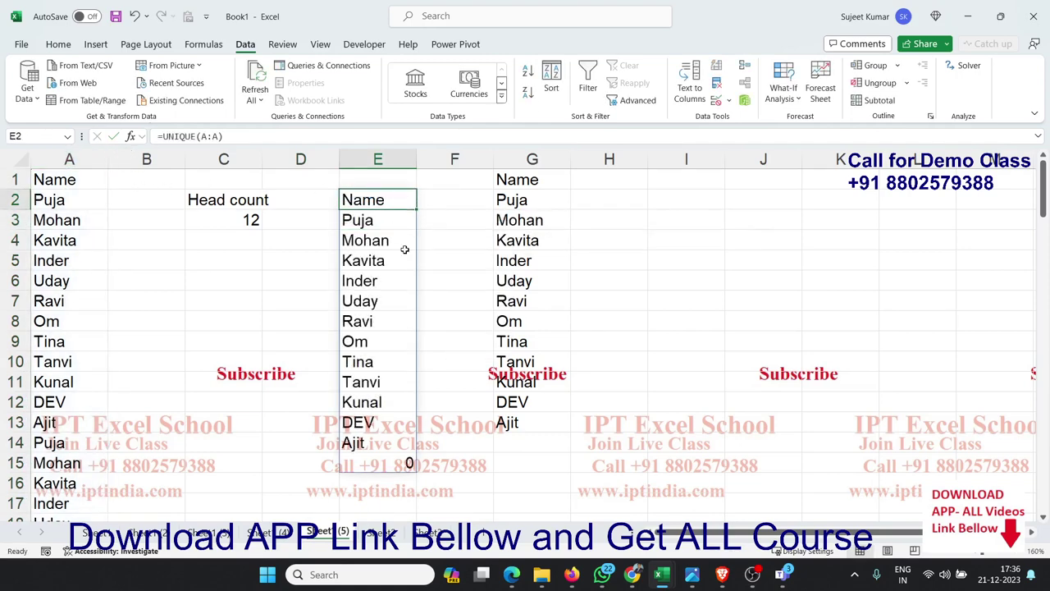
{"action": "left_click", "coordinate": [408, 462]}
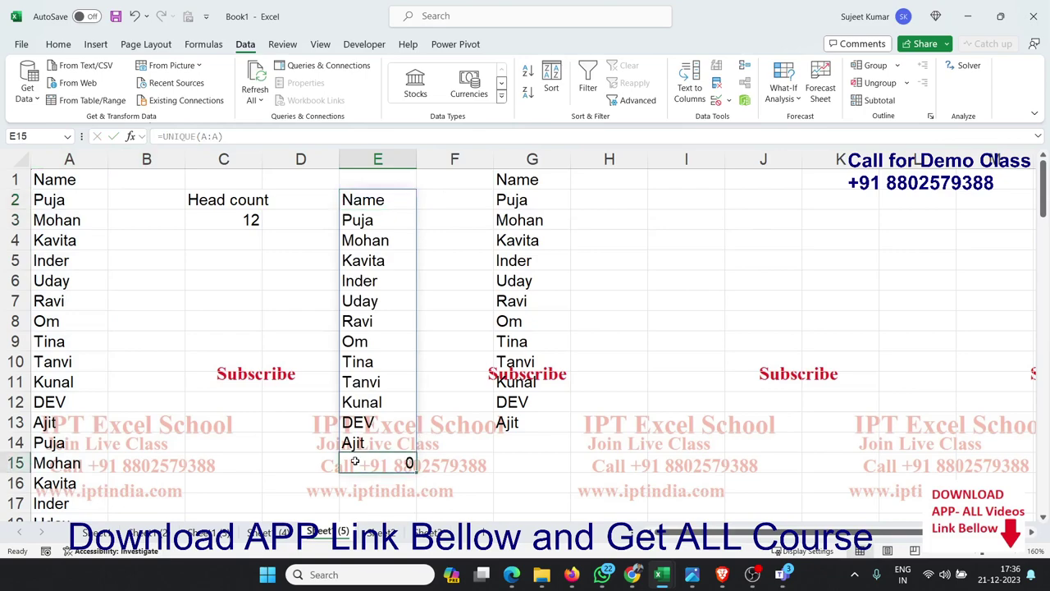
{"action": "left_click", "coordinate": [57, 461]}
{"action": "scroll", "coordinate": [59, 465], "scroll_direction": "down", "scroll_amount": 7}
{"action": "scroll", "coordinate": [59, 464], "scroll_direction": "down", "scroll_amount": 6}
{"action": "scroll", "coordinate": [59, 464], "scroll_direction": "down", "scroll_amount": 9}
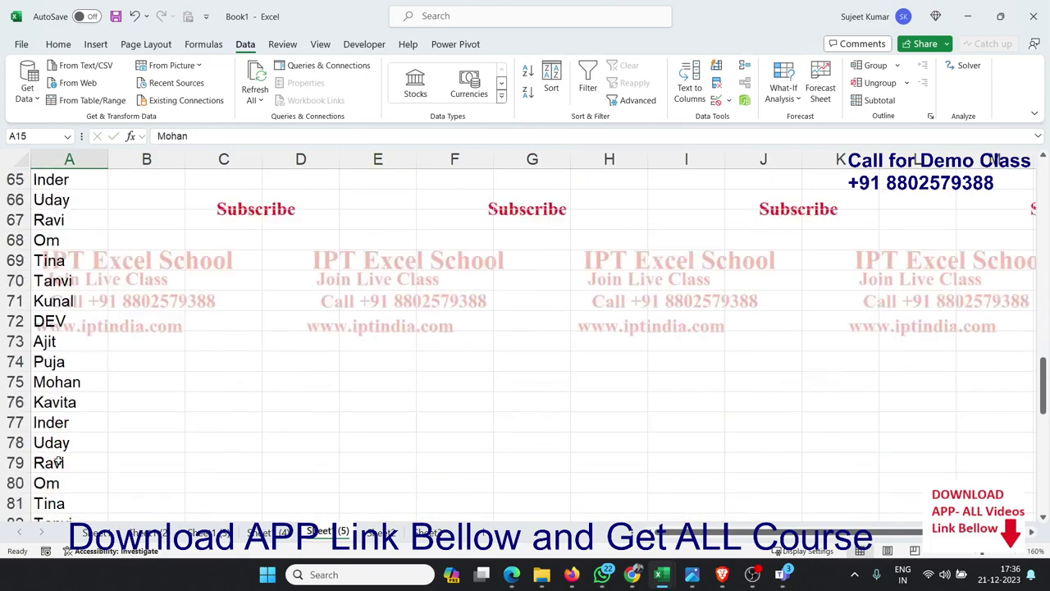
{"action": "scroll", "coordinate": [59, 464], "scroll_direction": "down", "scroll_amount": 7}
{"action": "scroll", "coordinate": [59, 460], "scroll_direction": "down", "scroll_amount": 5}
{"action": "scroll", "coordinate": [59, 451], "scroll_direction": "down", "scroll_amount": 4}
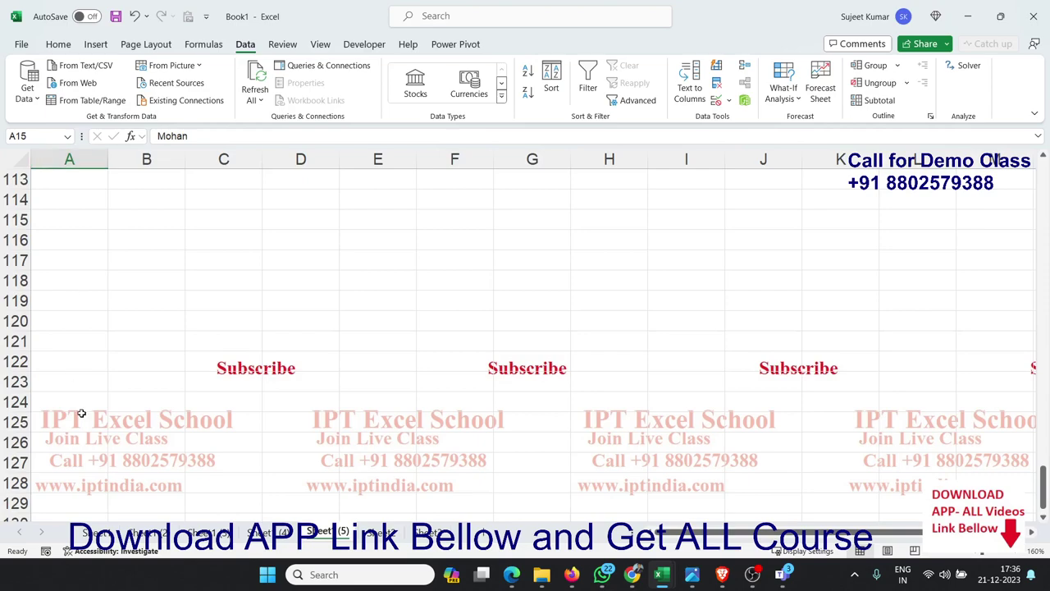
{"action": "left_click_drag", "start_coordinate": [67, 246], "coordinate": [65, 453]}
{"action": "scroll", "coordinate": [65, 453], "scroll_direction": "up", "scroll_amount": 8}
{"action": "scroll", "coordinate": [66, 454], "scroll_direction": "up", "scroll_amount": 1}
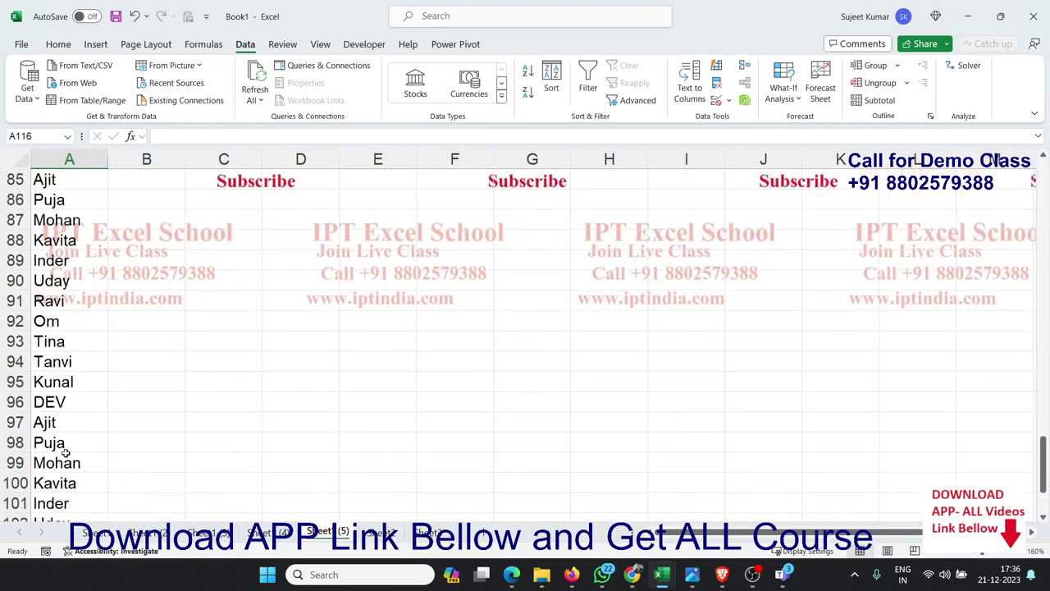
{"action": "scroll", "coordinate": [65, 453], "scroll_direction": "up", "scroll_amount": 9}
{"action": "scroll", "coordinate": [66, 454], "scroll_direction": "up", "scroll_amount": 3}
{"action": "scroll", "coordinate": [65, 454], "scroll_direction": "up", "scroll_amount": 5}
{"action": "scroll", "coordinate": [66, 454], "scroll_direction": "up", "scroll_amount": 11}
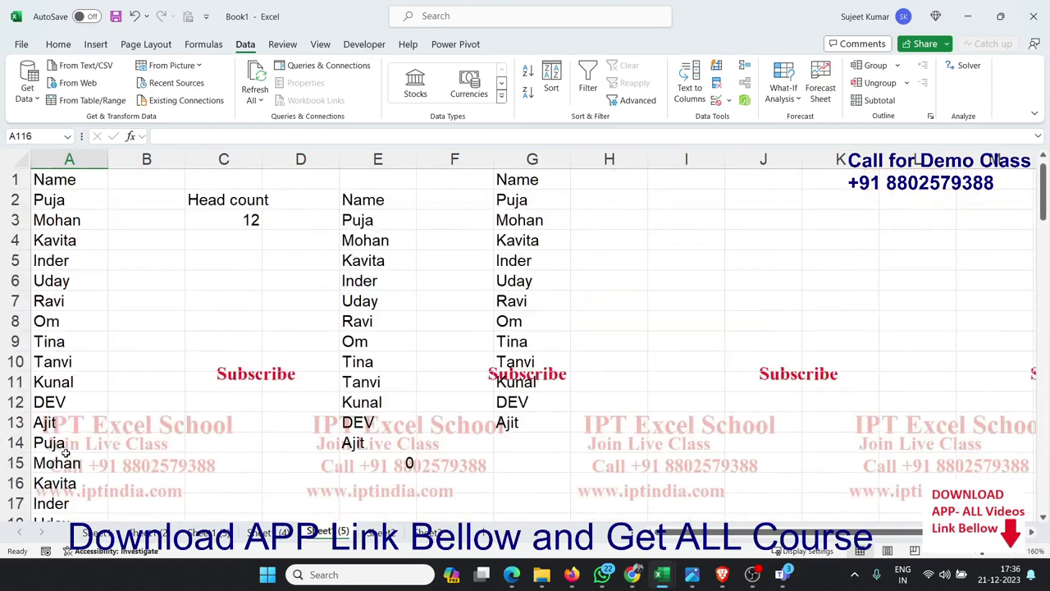
{"action": "left_click", "coordinate": [377, 472]}
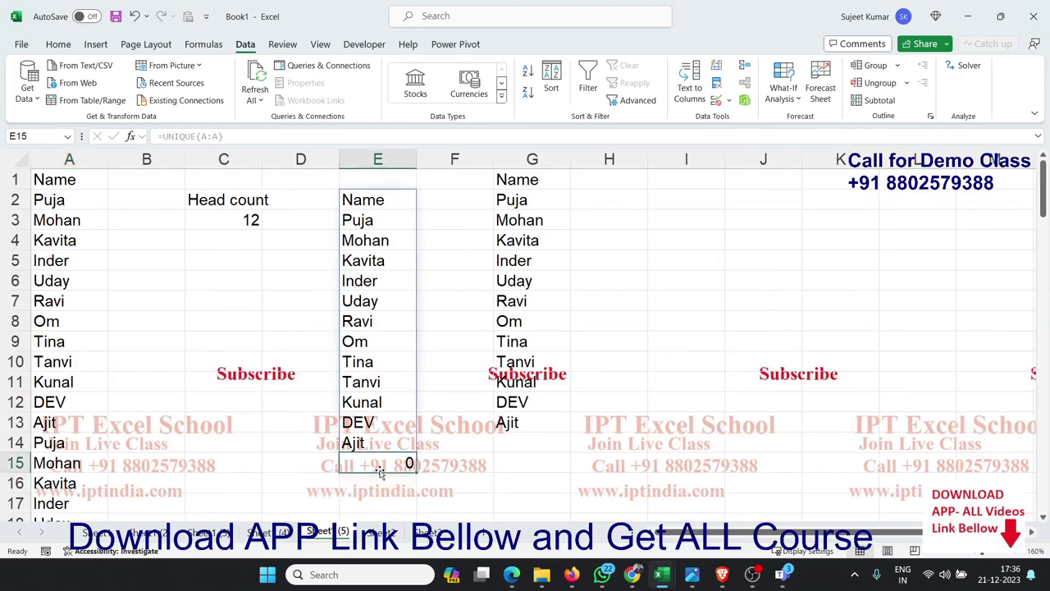
{"action": "left_click", "coordinate": [376, 207]}
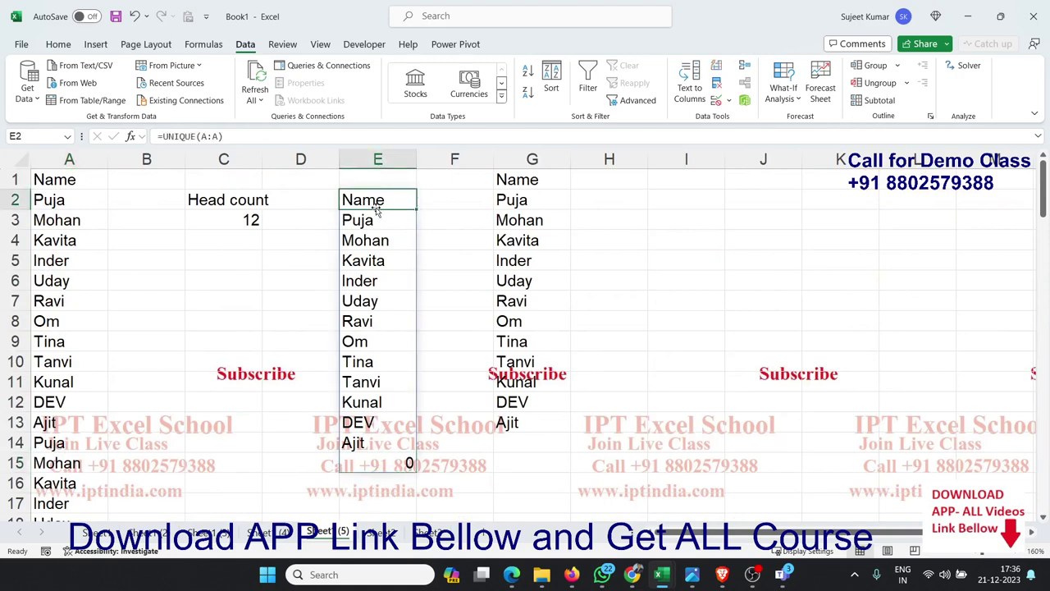
{"action": "double_click", "coordinate": [246, 215]}
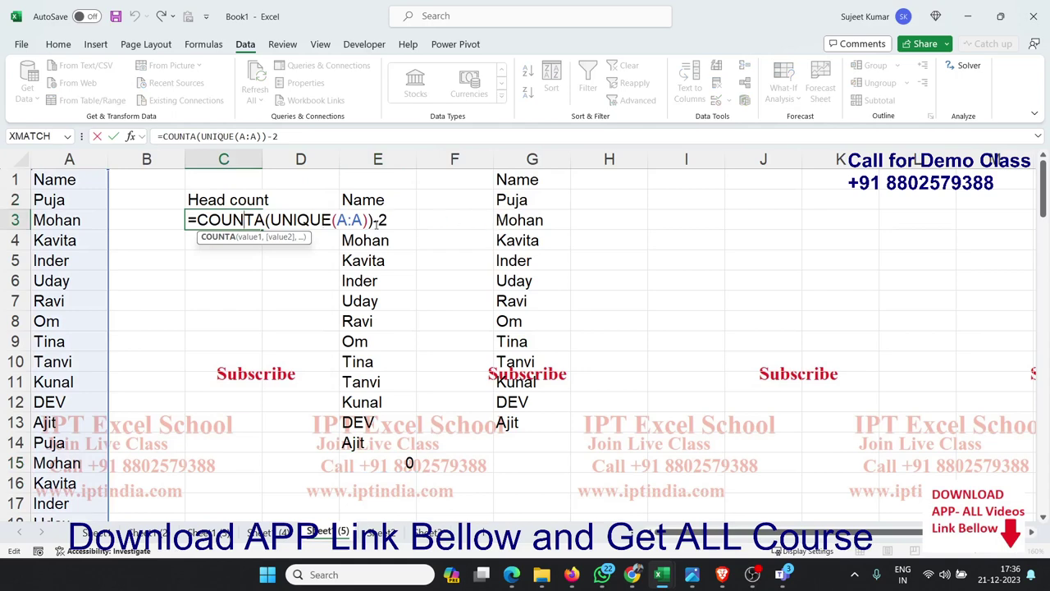
{"action": "key", "text": "ctrl+Return"}
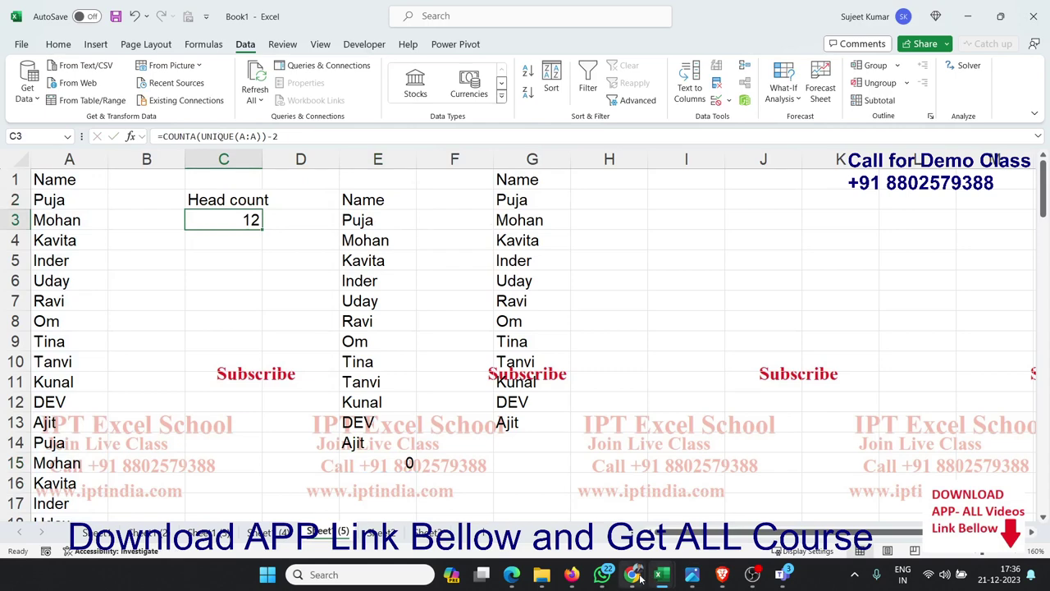
Step: Show the Google Play EXCEL MIS TRAINING app page, select its title, and scroll the listing
{"action": "left_click", "coordinate": [712, 492]}
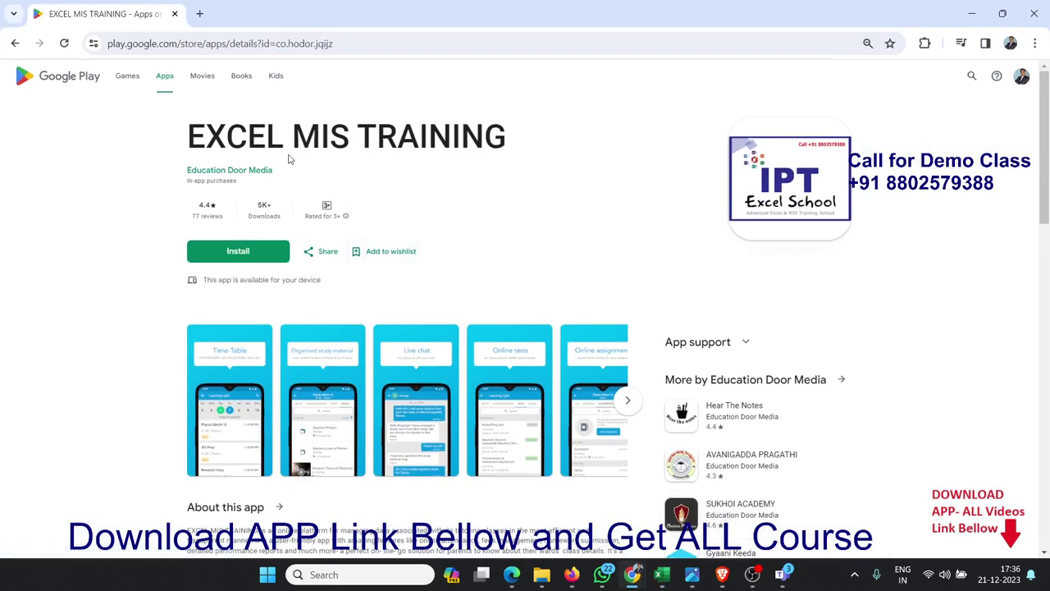
{"action": "triple_click", "coordinate": [287, 138]}
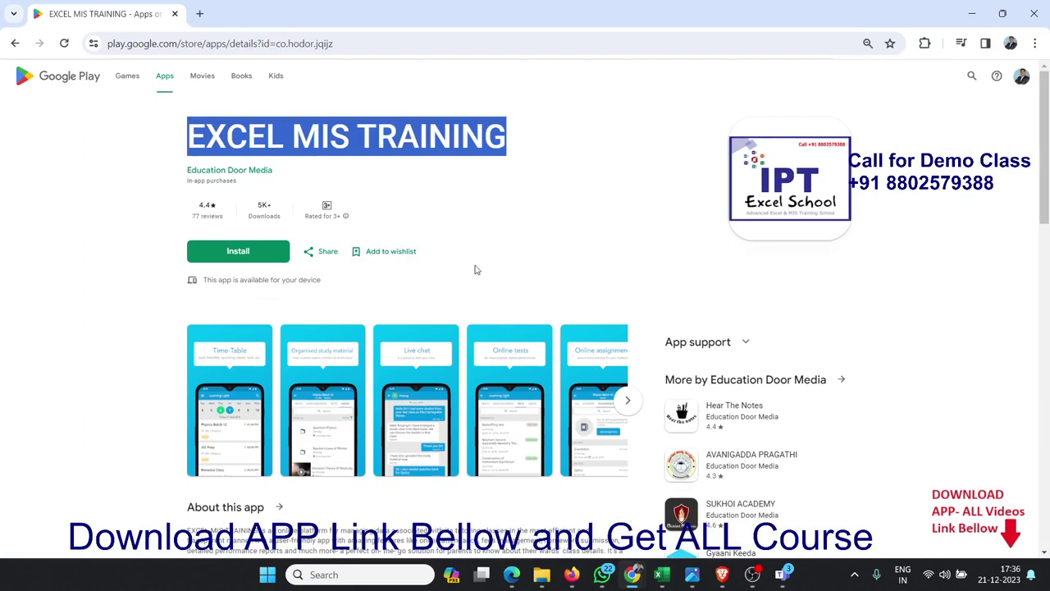
{"action": "scroll", "coordinate": [545, 305], "scroll_direction": "down", "scroll_amount": 3}
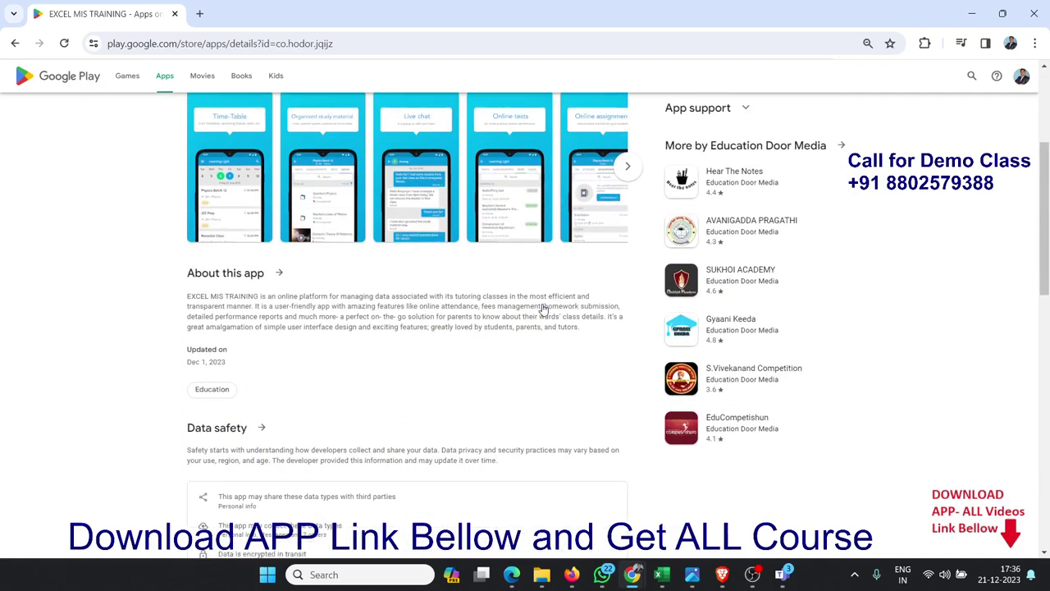
{"action": "scroll", "coordinate": [542, 309], "scroll_direction": "down", "scroll_amount": 3}
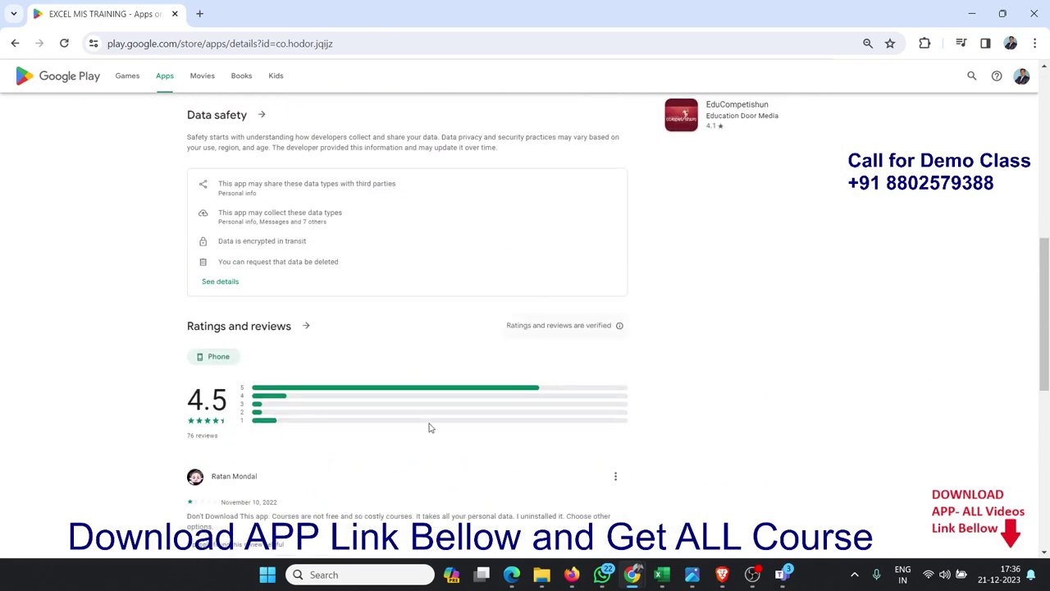